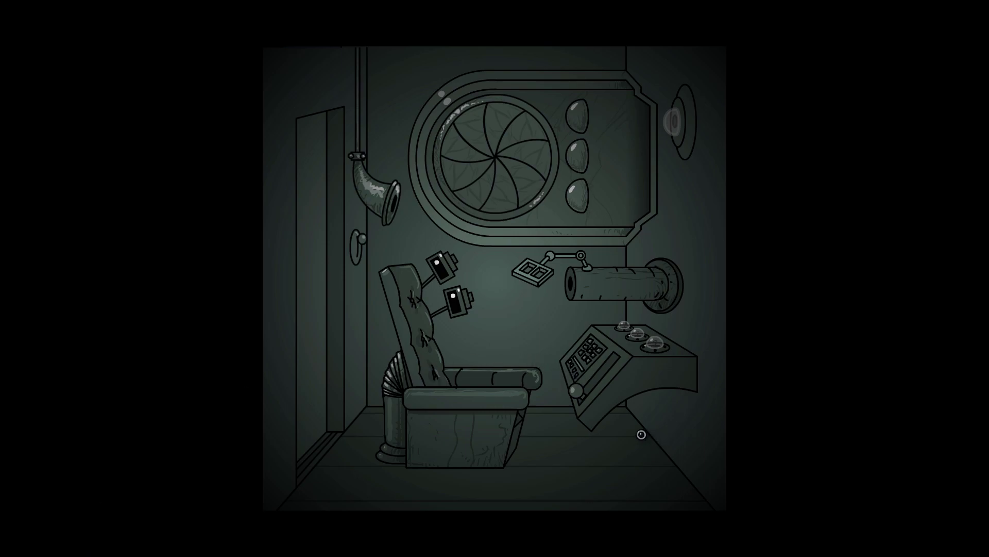
Open the door beside the chair and walk through into the next room.
{"action": "left_click", "coordinate": [362, 248]}
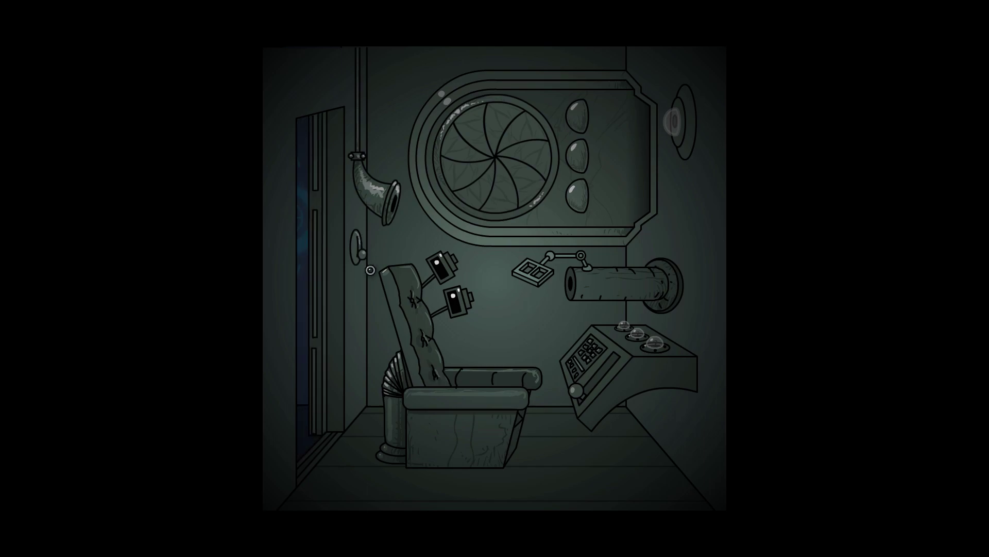
{"action": "left_click", "coordinate": [333, 287]}
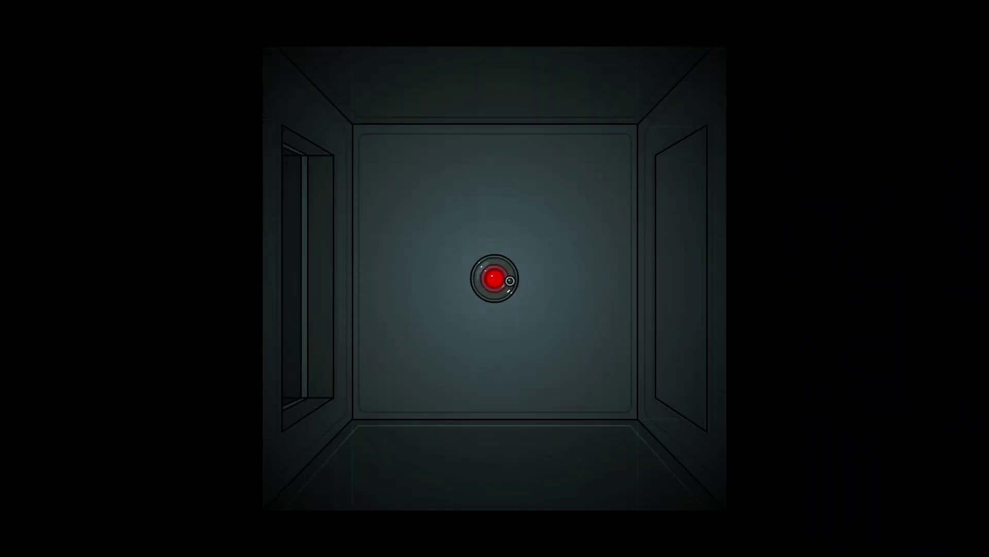
Check the carried items, then turn toward the round-window device wall.
{"action": "key", "text": "i"}
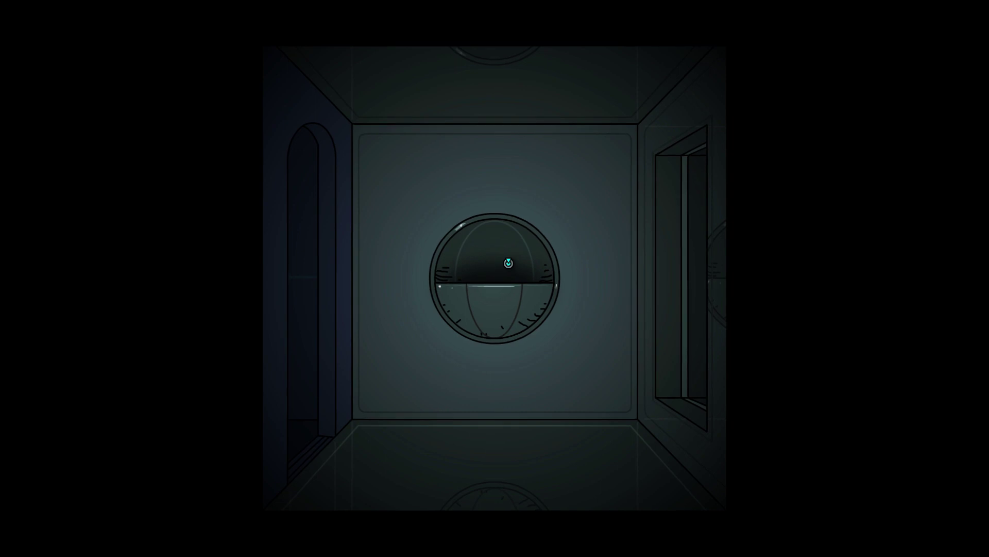
{"action": "left_click", "coordinate": [677, 250]}
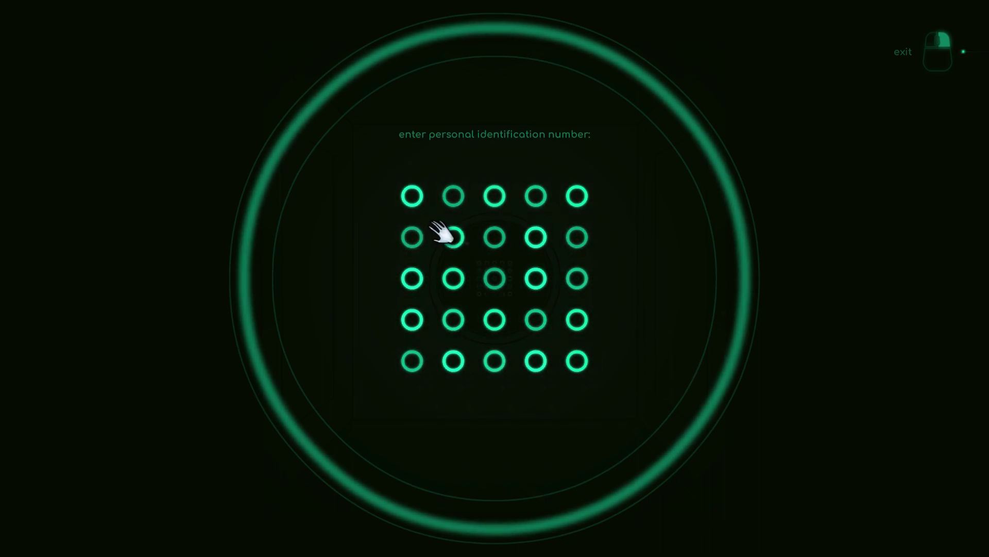
Set the top-left ring of the PIN grid and leave the pad.
{"action": "left_click", "coordinate": [418, 201]}
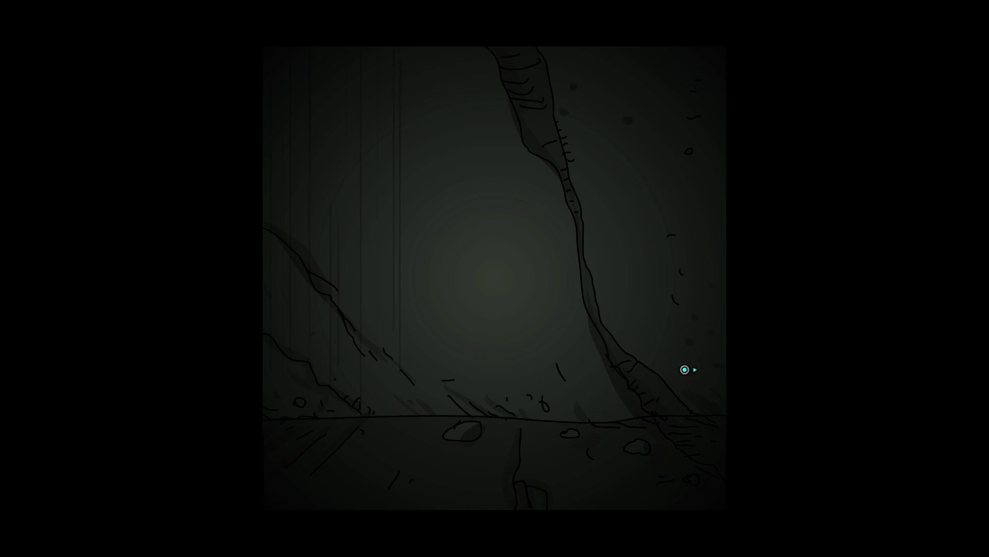
Walk past the cracked cave wall to the barred-porthole wall, read the note, then close it.
{"action": "left_click", "coordinate": [689, 369]}
{"action": "left_click", "coordinate": [549, 131]}
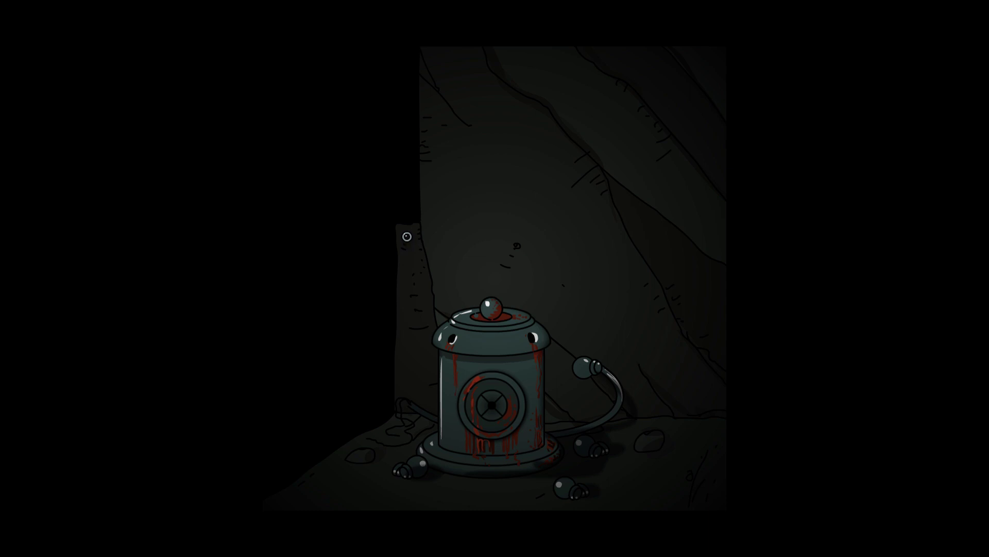
{"action": "left_click", "coordinate": [404, 213]}
{"action": "left_click", "coordinate": [294, 252]}
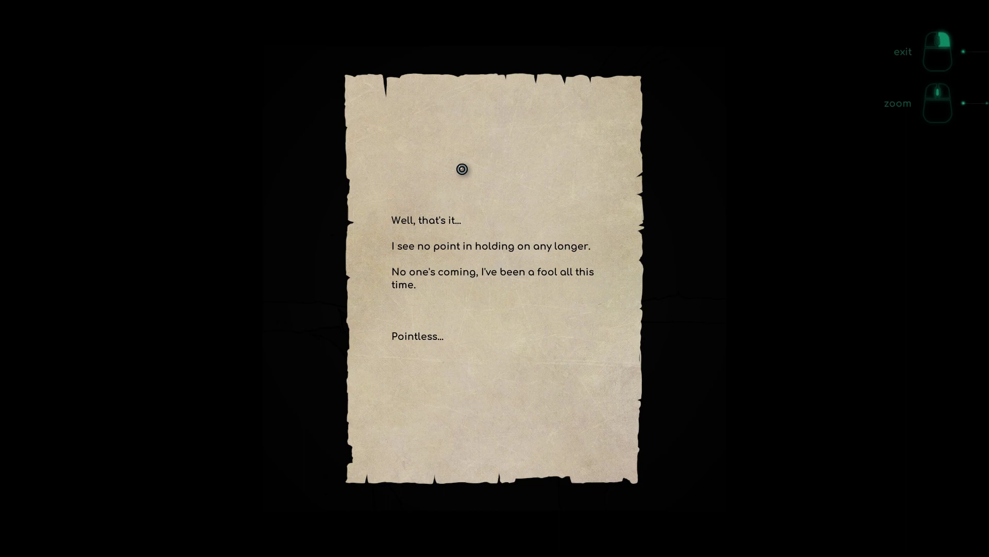
{"action": "right_click", "coordinate": [460, 256]}
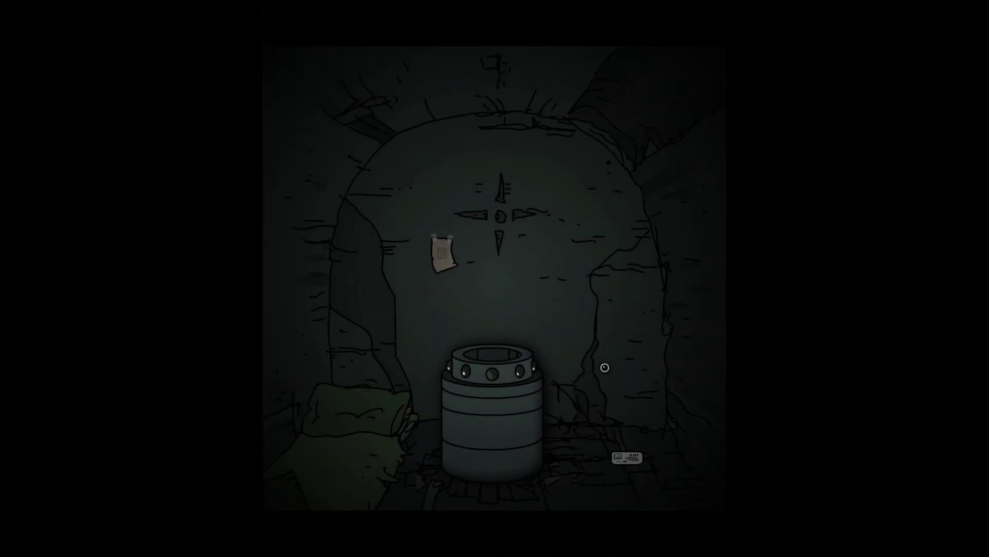
Pick up the floor card and read the wall note and the floor note.
{"action": "left_click", "coordinate": [624, 456]}
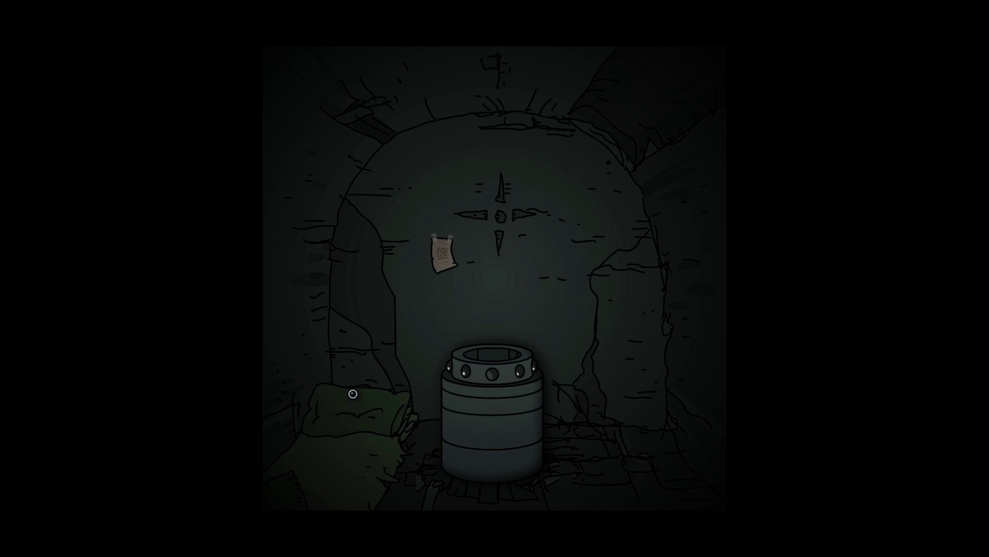
{"action": "left_click", "coordinate": [440, 262]}
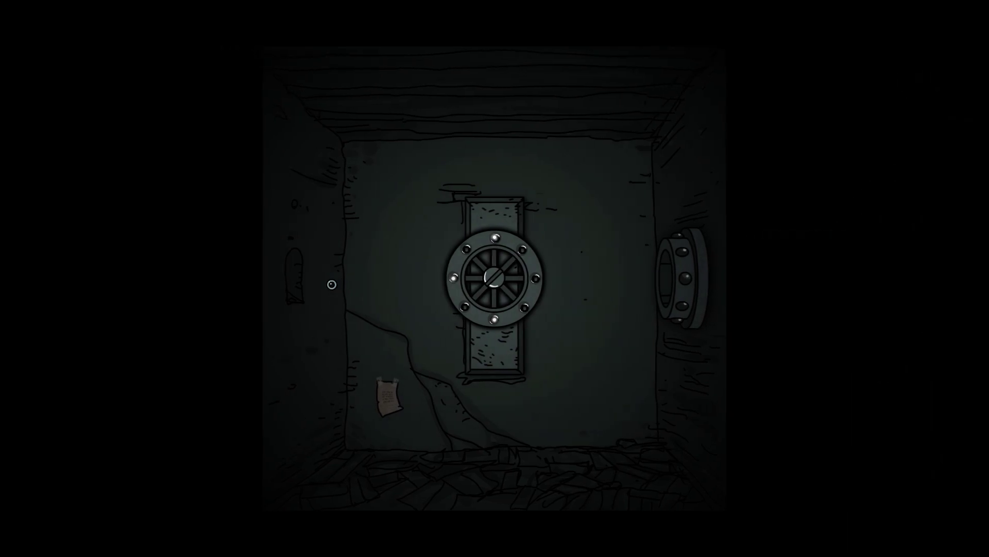
{"action": "left_click", "coordinate": [384, 379]}
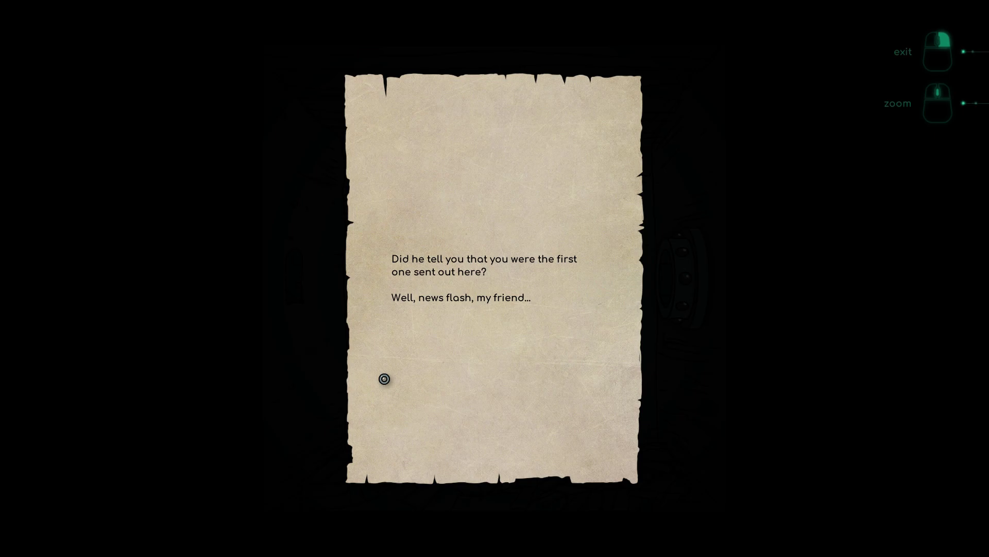
{"action": "right_click", "coordinate": [385, 379]}
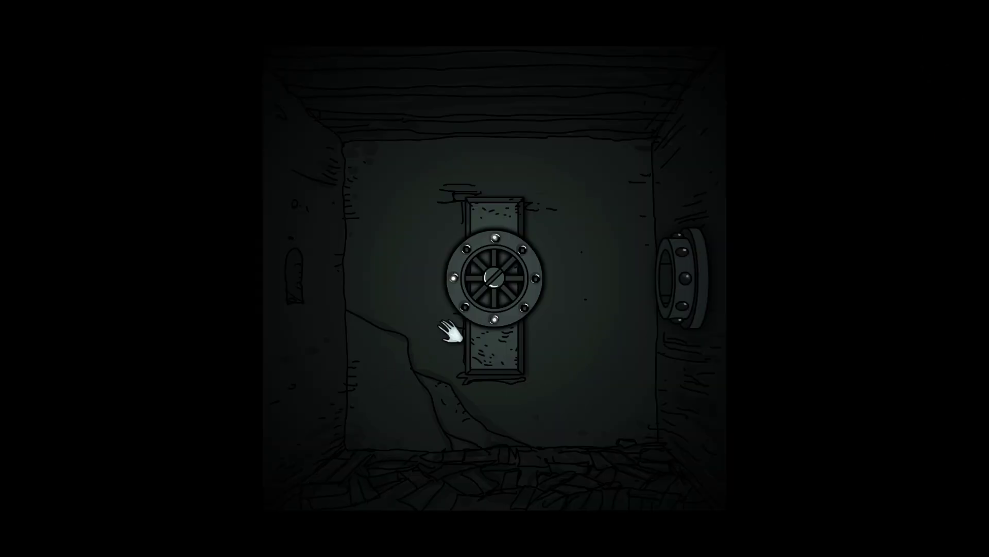
Slide the pipe fixture right and crawl through the pipe into the ladder shaft.
{"action": "left_click", "coordinate": [651, 293]}
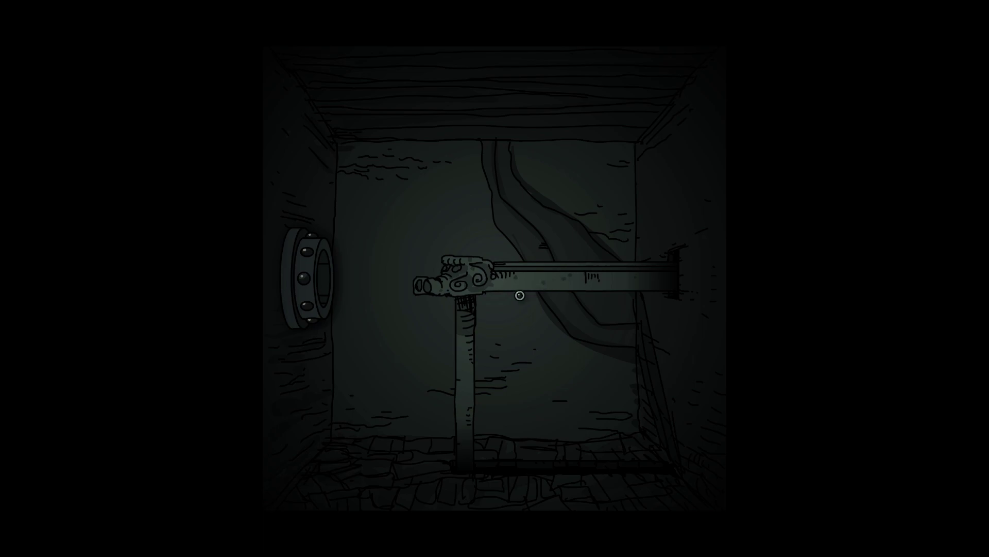
{"action": "left_click", "coordinate": [447, 287]}
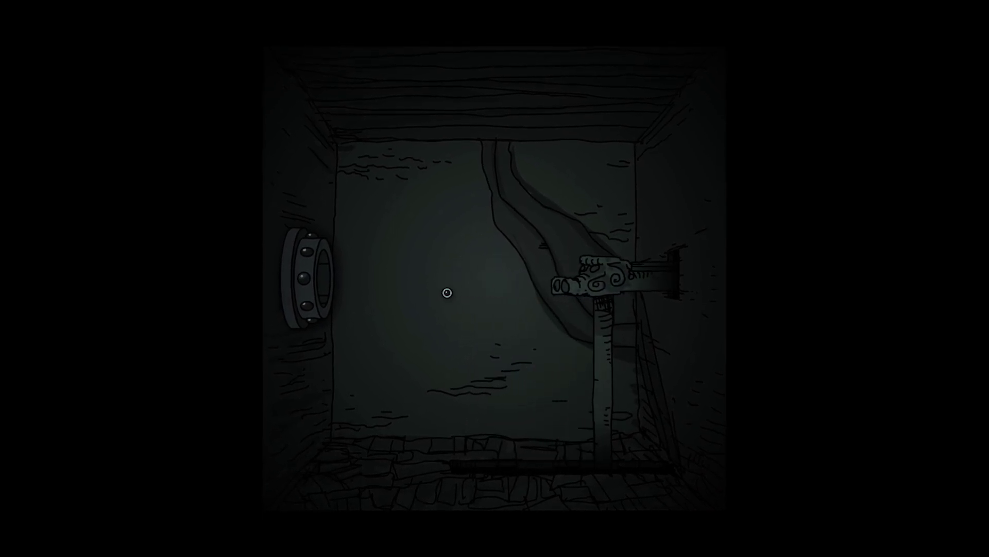
{"action": "left_click", "coordinate": [325, 286]}
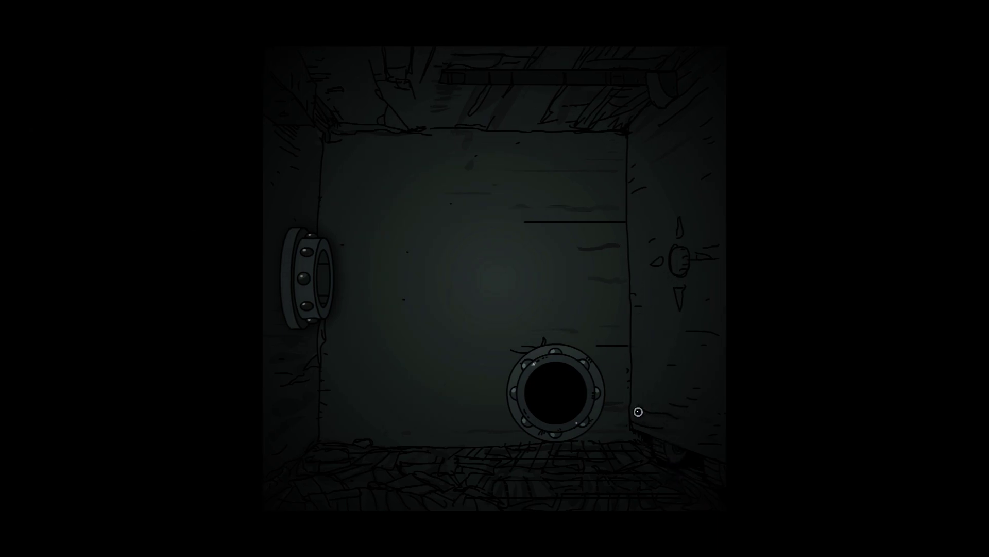
{"action": "left_click", "coordinate": [579, 395]}
{"action": "left_click", "coordinate": [646, 386]}
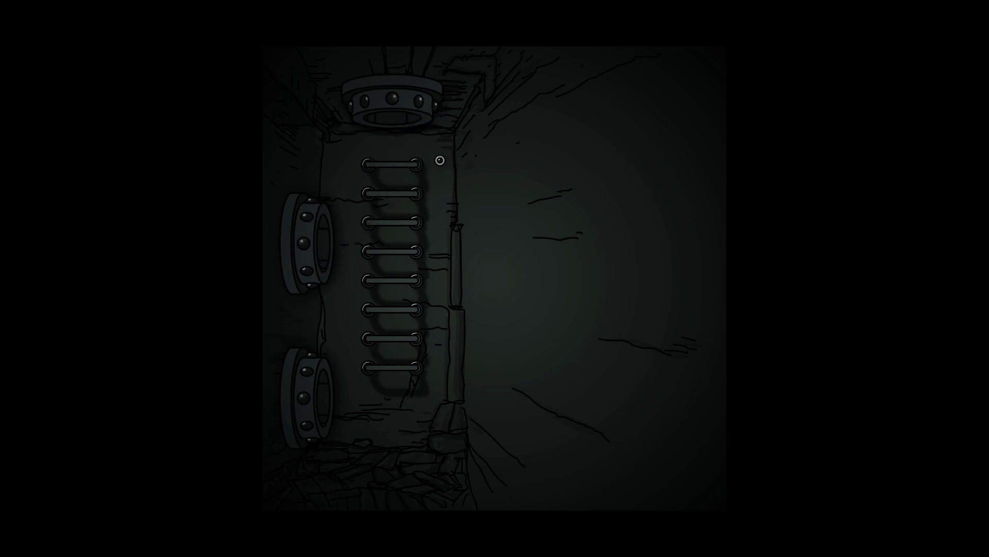
Visit the wheel-valve wall, then return to the domed ladder room by the brick wall.
{"action": "left_click", "coordinate": [438, 158]}
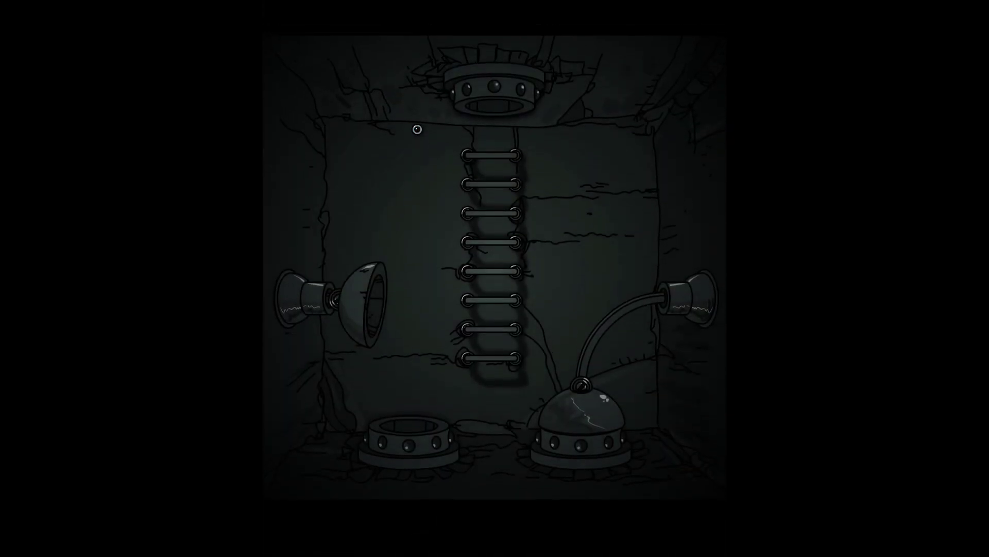
{"action": "left_click", "coordinate": [499, 132]}
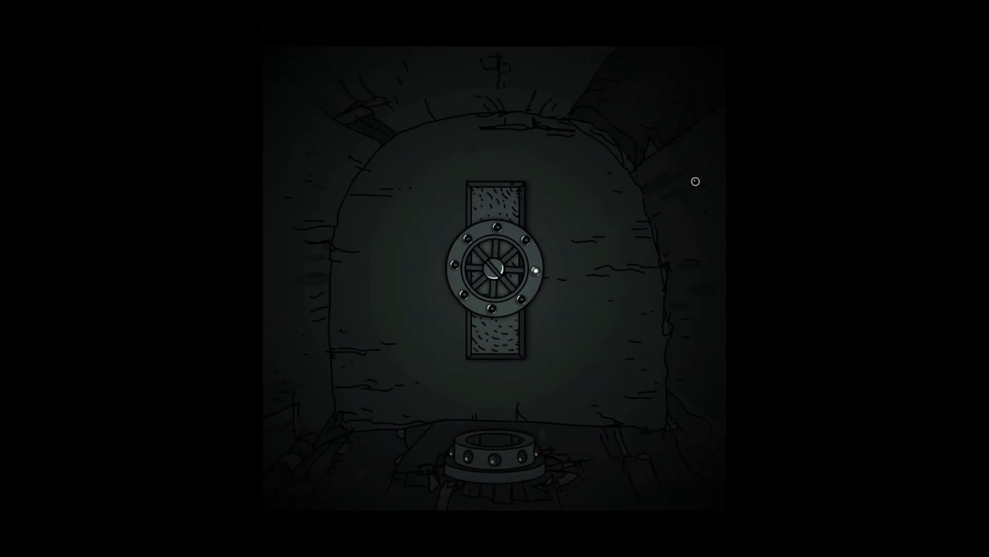
{"action": "left_click", "coordinate": [528, 427]}
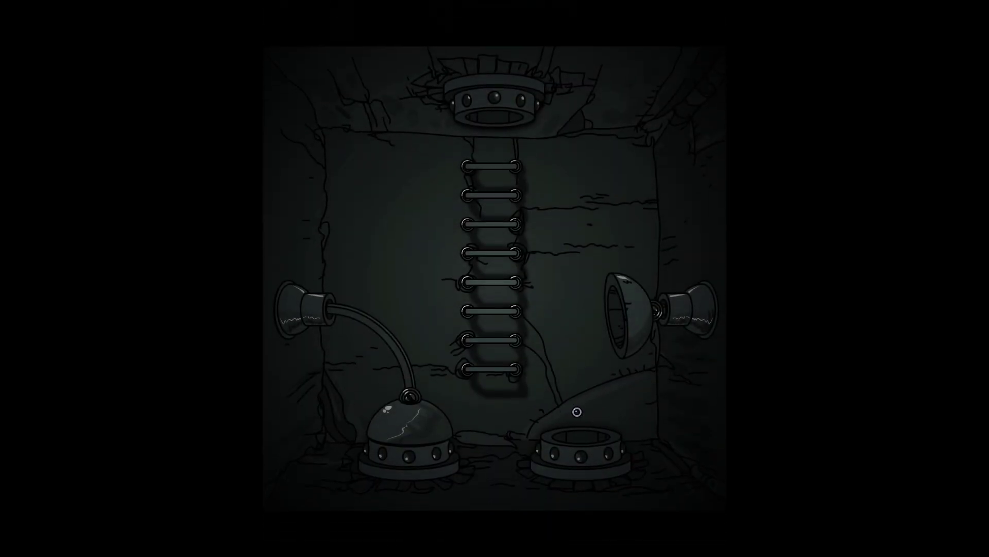
{"action": "left_click", "coordinate": [590, 436]}
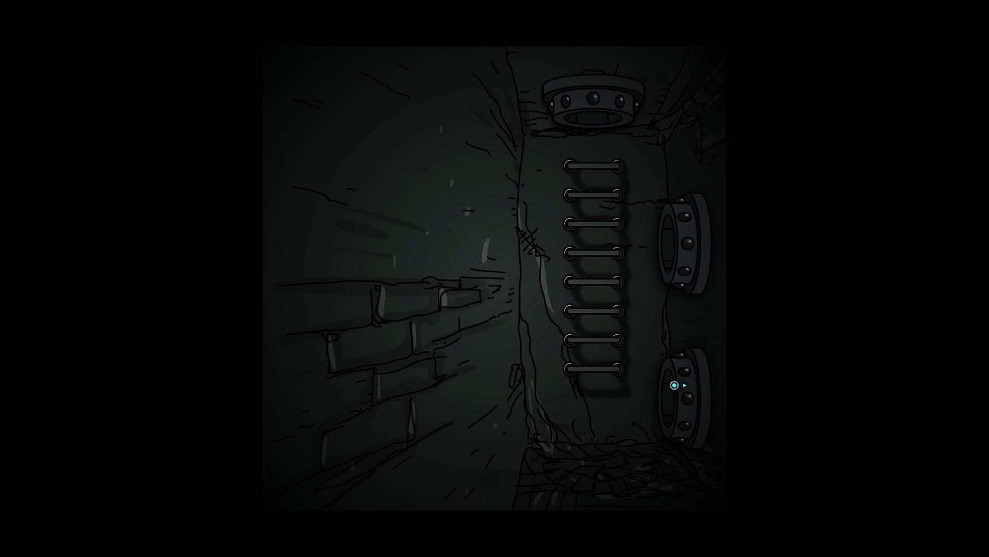
Open both pipe clamp handles, drop the clamp, dismiss the note, and enter the hieroglyph room.
{"action": "left_click", "coordinate": [671, 381]}
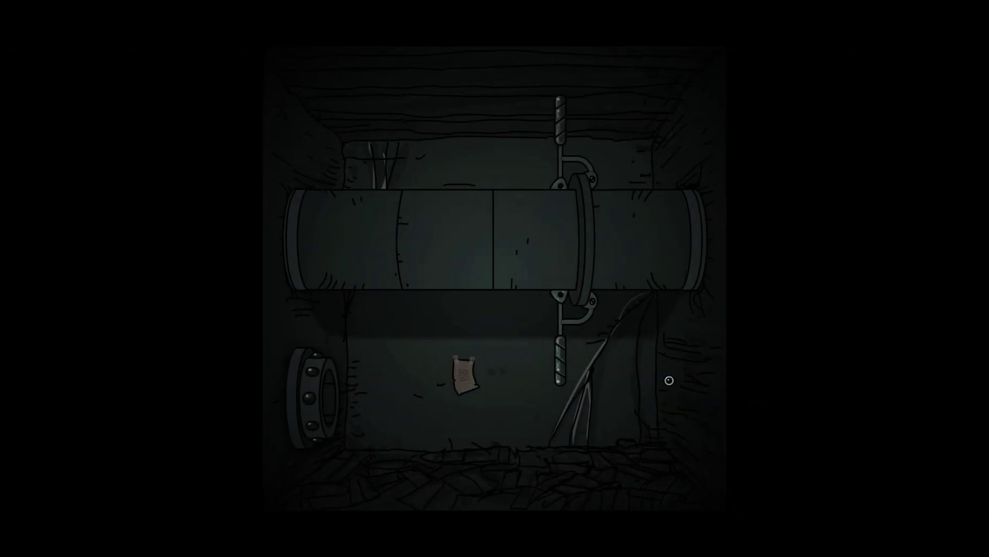
{"action": "left_click", "coordinate": [563, 362]}
{"action": "left_click", "coordinate": [565, 147]}
{"action": "left_click", "coordinate": [460, 377]}
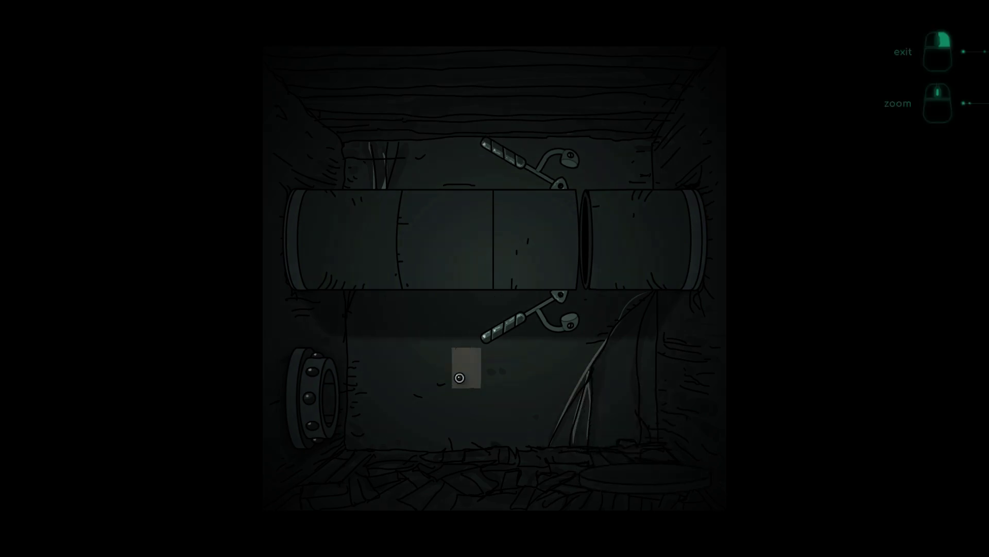
{"action": "right_click", "coordinate": [481, 326]}
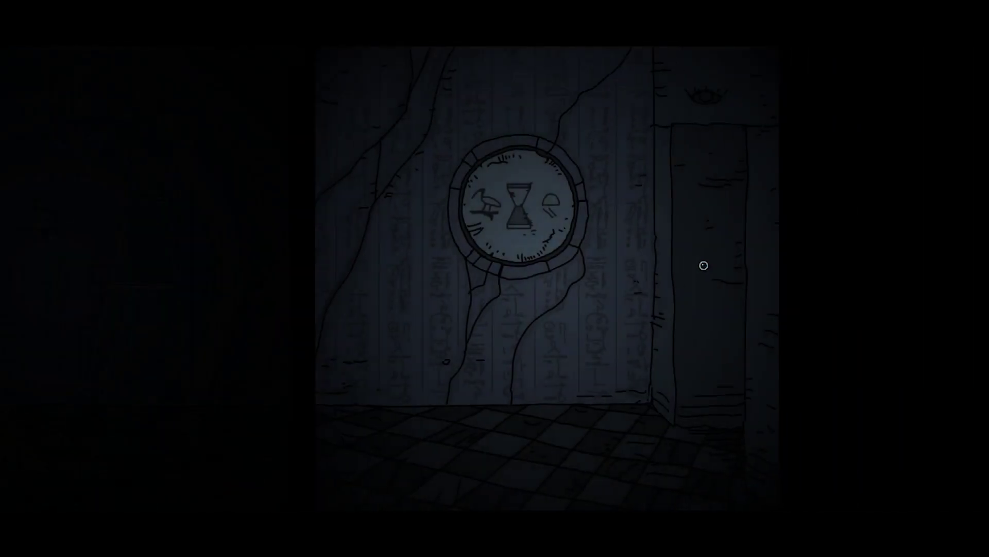
{"action": "left_click", "coordinate": [689, 262]}
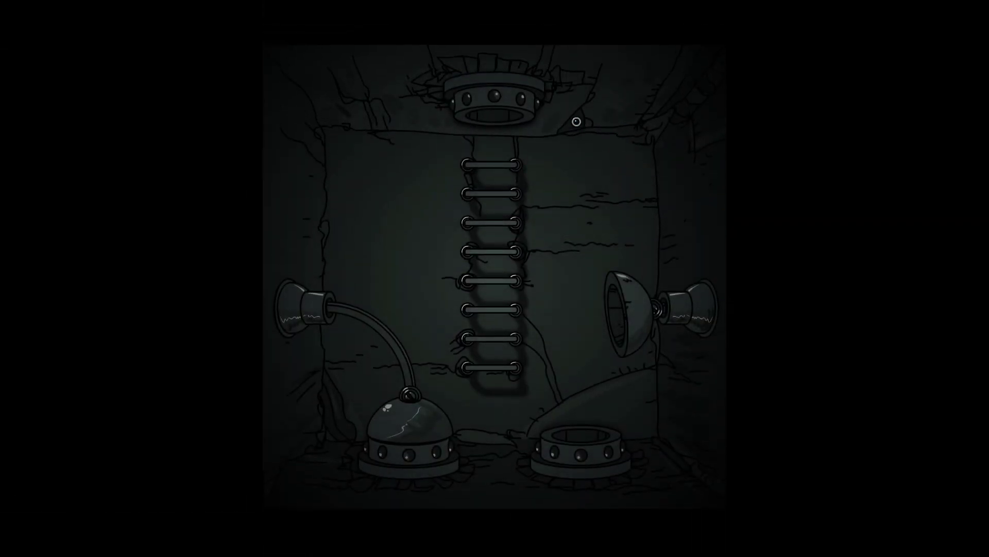
Turn the chamber's valve wheel and travel via the ladder shaft into the twin-valve room.
{"action": "left_click", "coordinate": [511, 263]}
{"action": "left_click", "coordinate": [479, 422]}
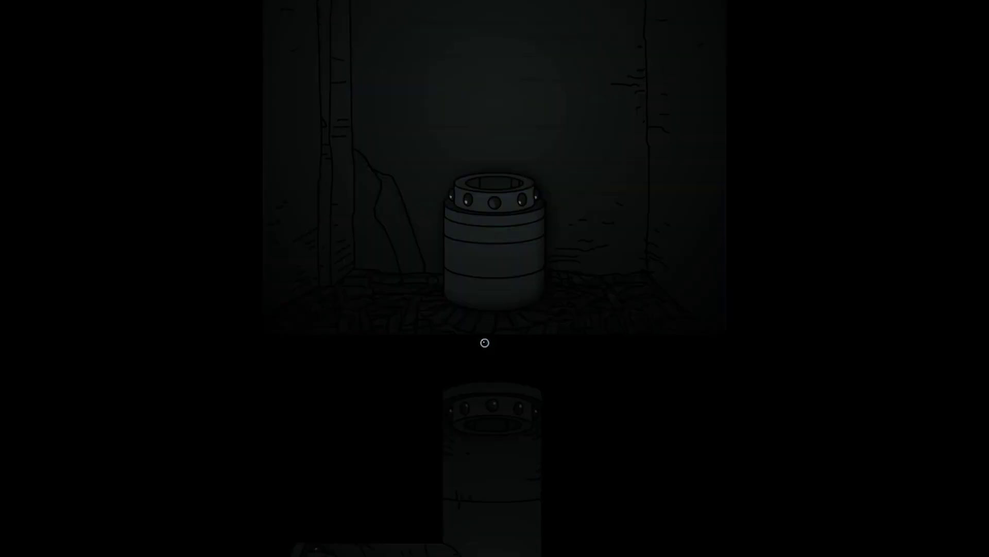
{"action": "left_click", "coordinate": [343, 296]}
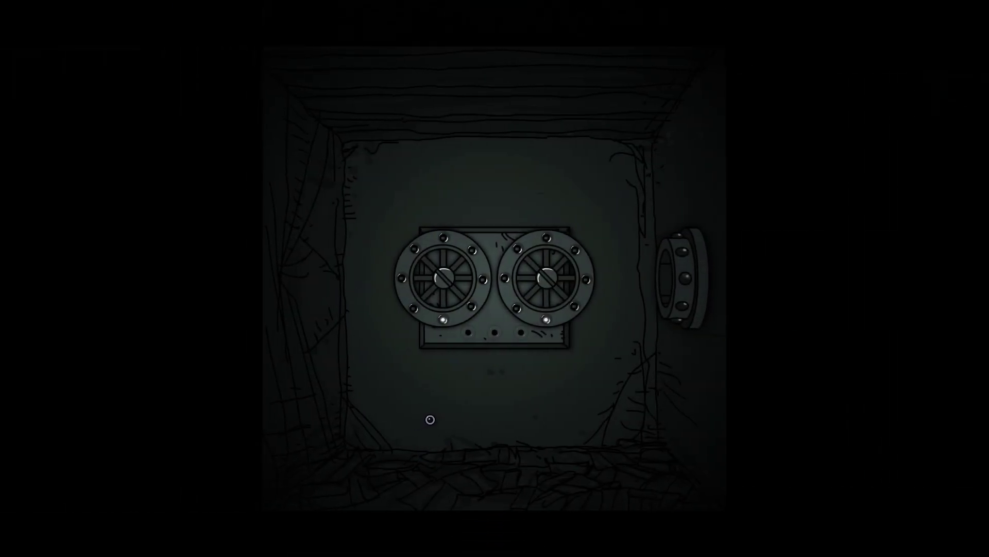
Rotate both twin valve wheels repeatedly until the bright bolts reach the top.
{"action": "left_click", "coordinate": [449, 310]}
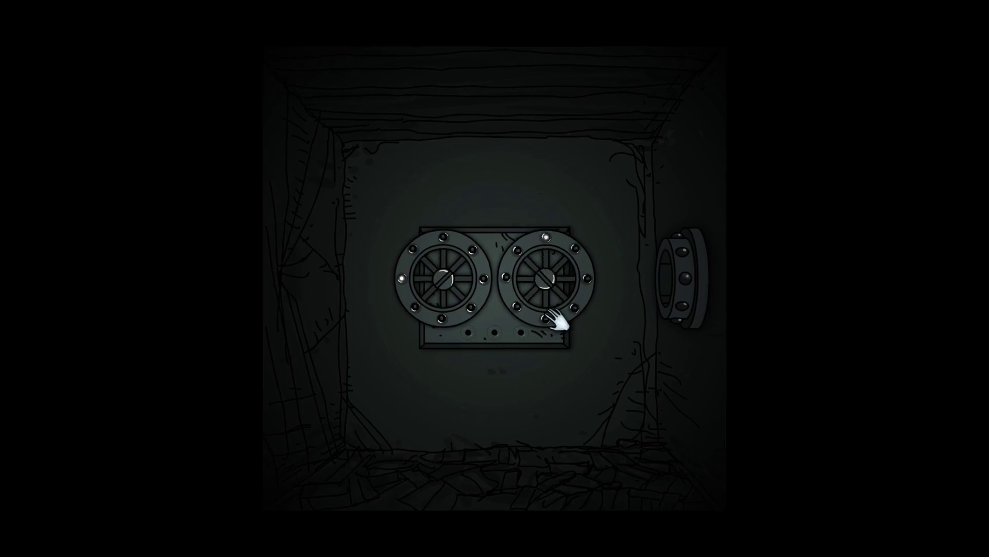
{"action": "left_click", "coordinate": [465, 306]}
{"action": "left_click", "coordinate": [464, 306]}
{"action": "left_click", "coordinate": [465, 307]}
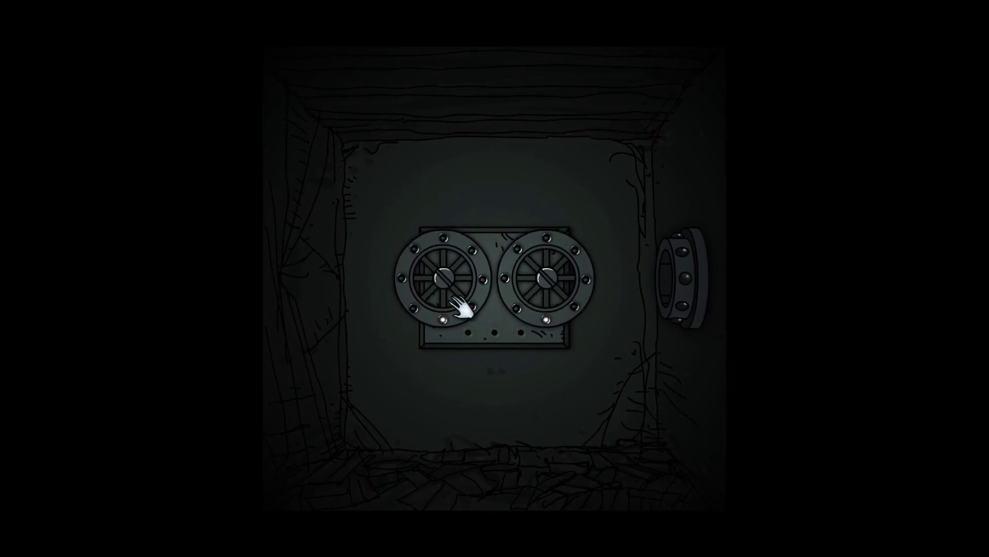
{"action": "left_click", "coordinate": [539, 311]}
{"action": "left_click", "coordinate": [466, 298]}
{"action": "left_click", "coordinate": [465, 298]}
{"action": "left_click", "coordinate": [551, 292]}
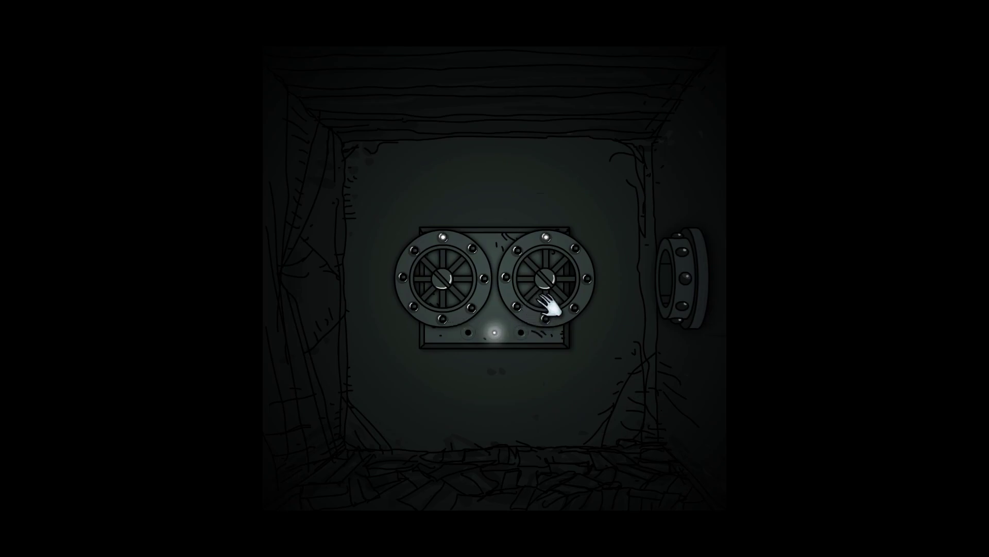
Turn the valve wheels further, travel to the ladder room, and rotate the twin wheels again.
{"action": "left_click", "coordinate": [551, 305]}
{"action": "left_click", "coordinate": [454, 285]}
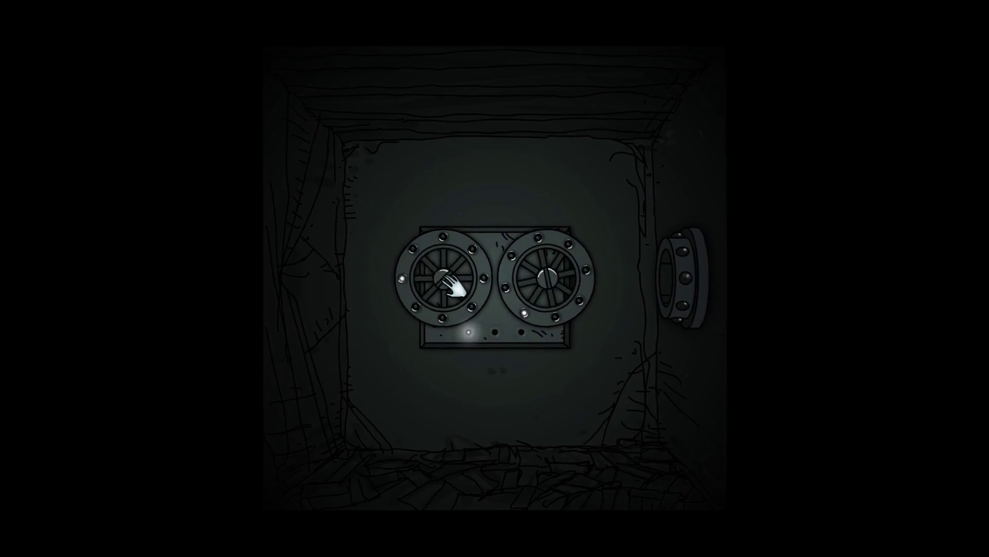
{"action": "left_click", "coordinate": [668, 293]}
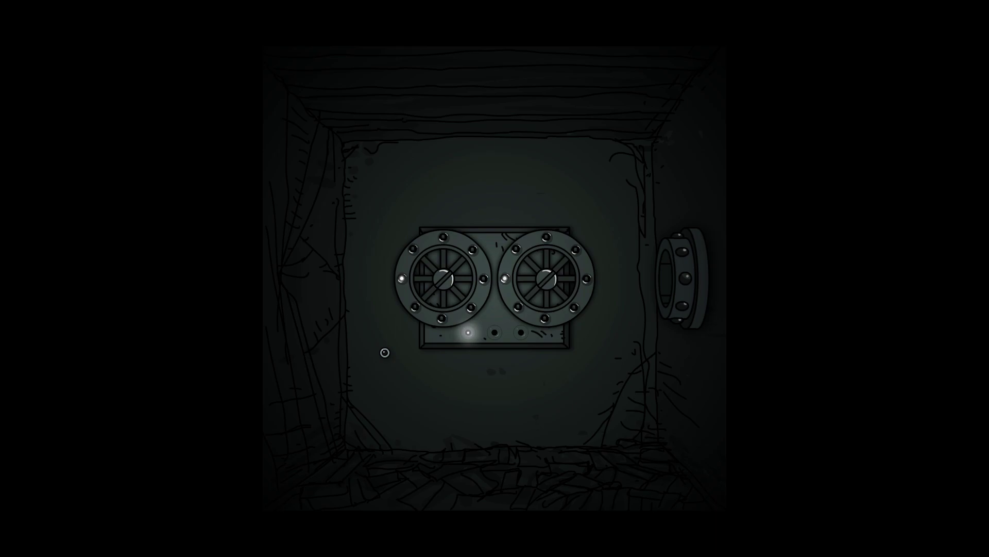
{"action": "left_click", "coordinate": [436, 321]}
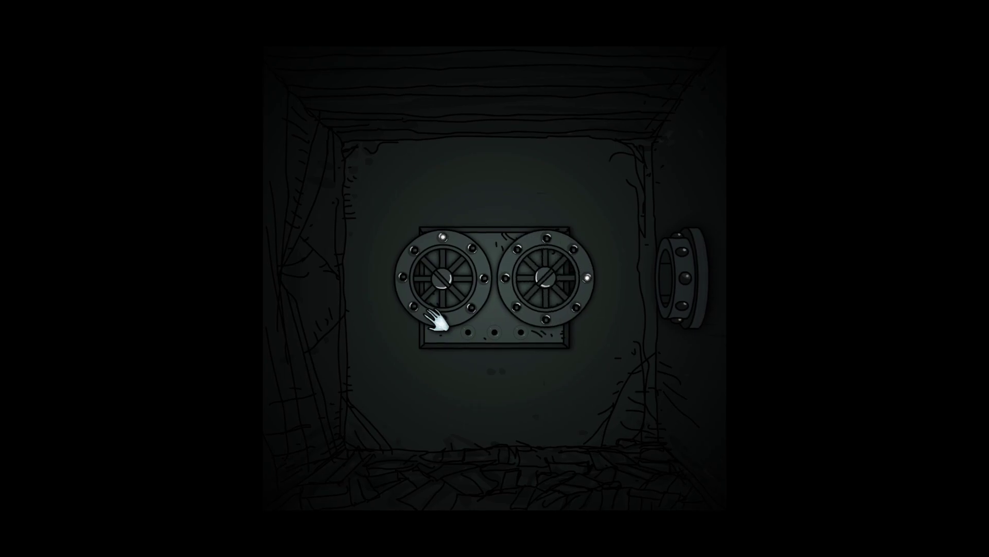
{"action": "left_click", "coordinate": [437, 321]}
{"action": "left_click", "coordinate": [559, 303]}
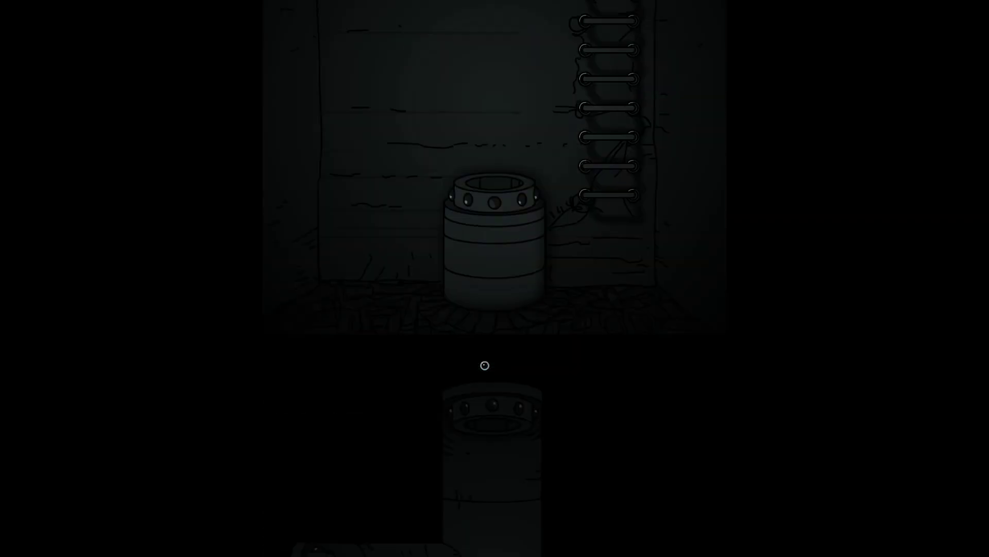
Back in the twin-valve room, turn the left and right wheels back to their starting positions.
{"action": "left_click", "coordinate": [341, 305]}
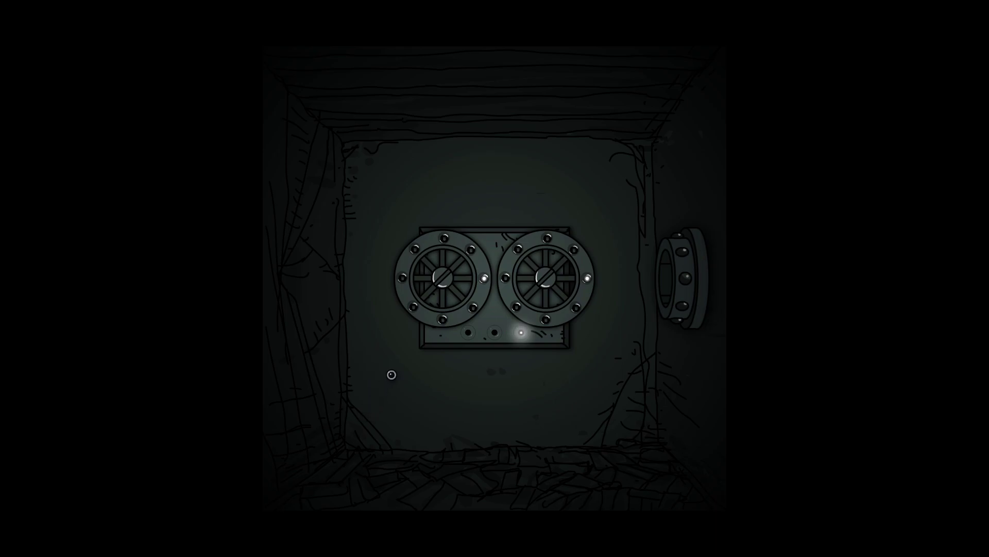
{"action": "left_click", "coordinate": [454, 300]}
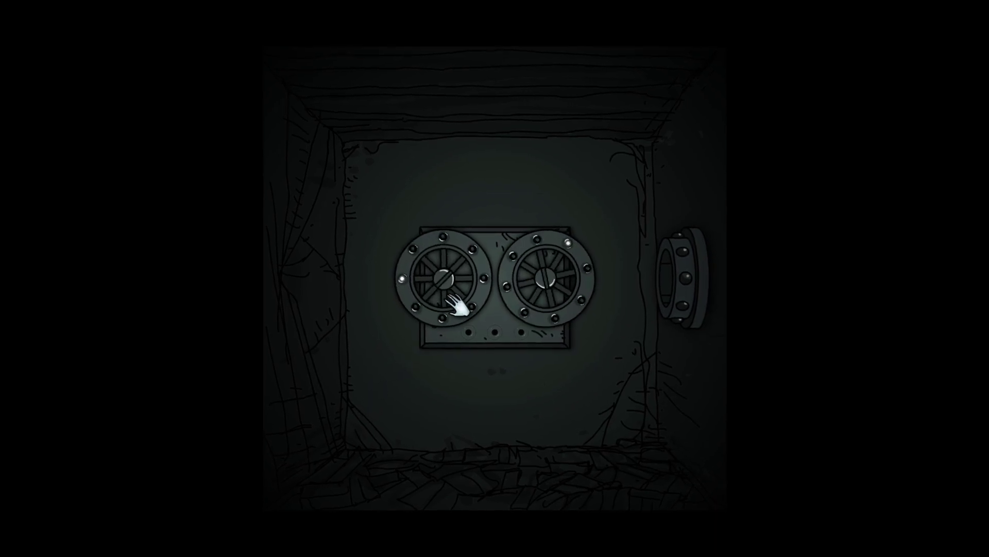
{"action": "left_click", "coordinate": [552, 320]}
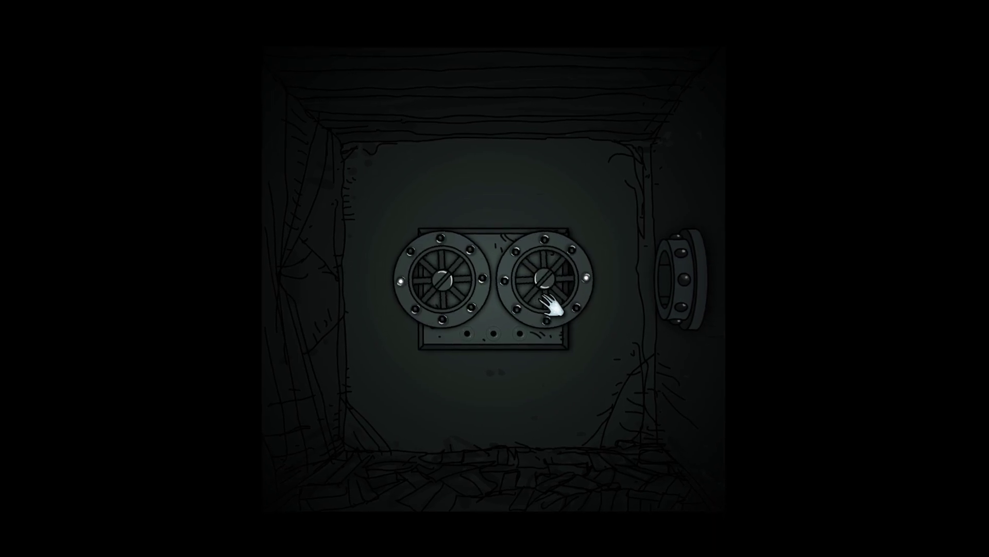
{"action": "left_click", "coordinate": [553, 321]}
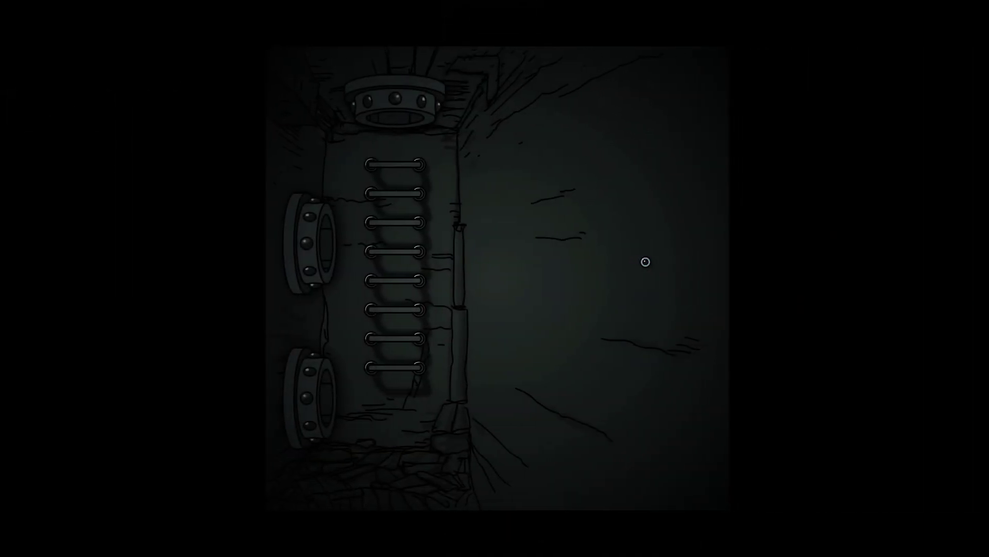
Go to the ladder room and read the pinned note from someone sent by Murtaugh.
{"action": "left_click", "coordinate": [326, 404]}
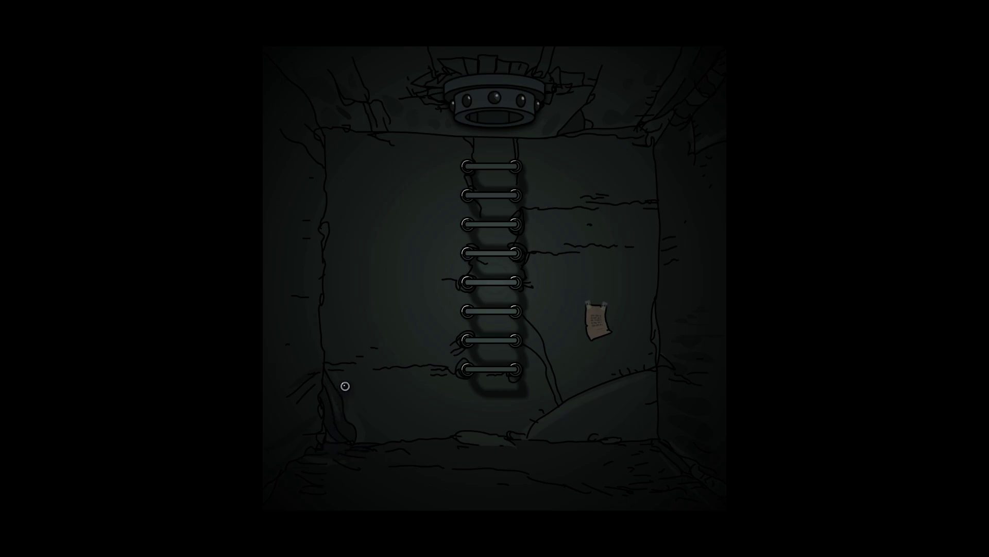
{"action": "left_click", "coordinate": [595, 316]}
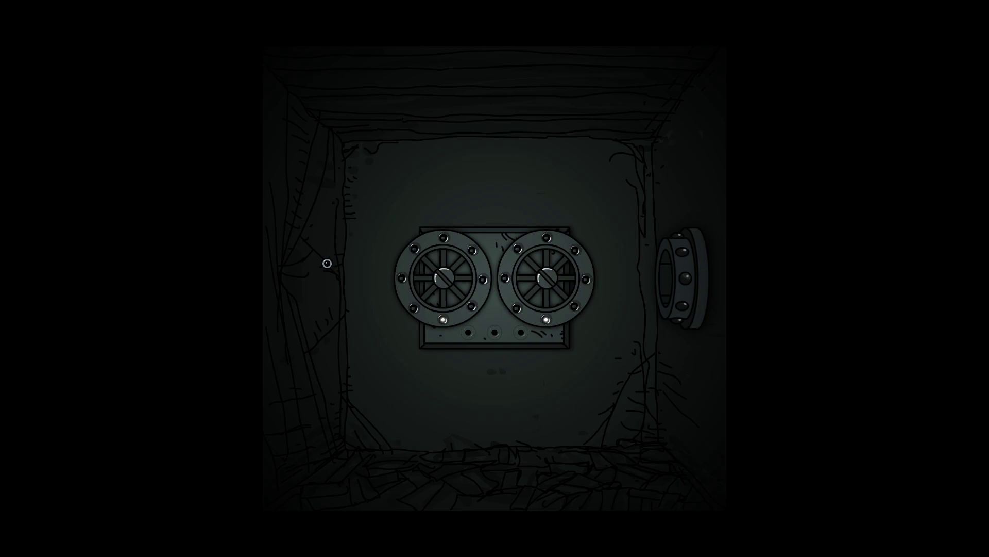
Turn both valve wheels so their bright bolts point up, then leave through the right pipe.
{"action": "left_click", "coordinate": [424, 279]}
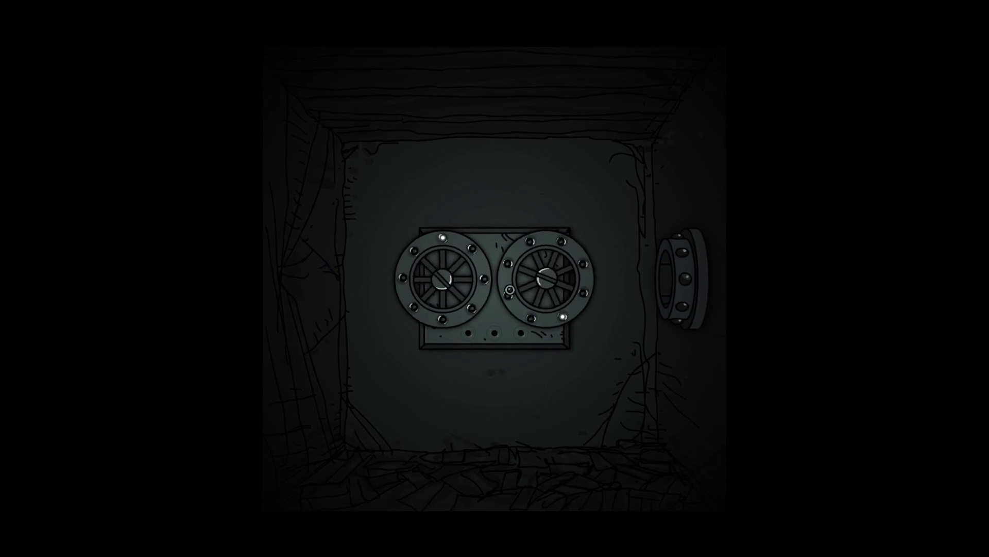
{"action": "left_click", "coordinate": [563, 287]}
{"action": "left_click", "coordinate": [568, 297]}
{"action": "left_click", "coordinate": [698, 291]}
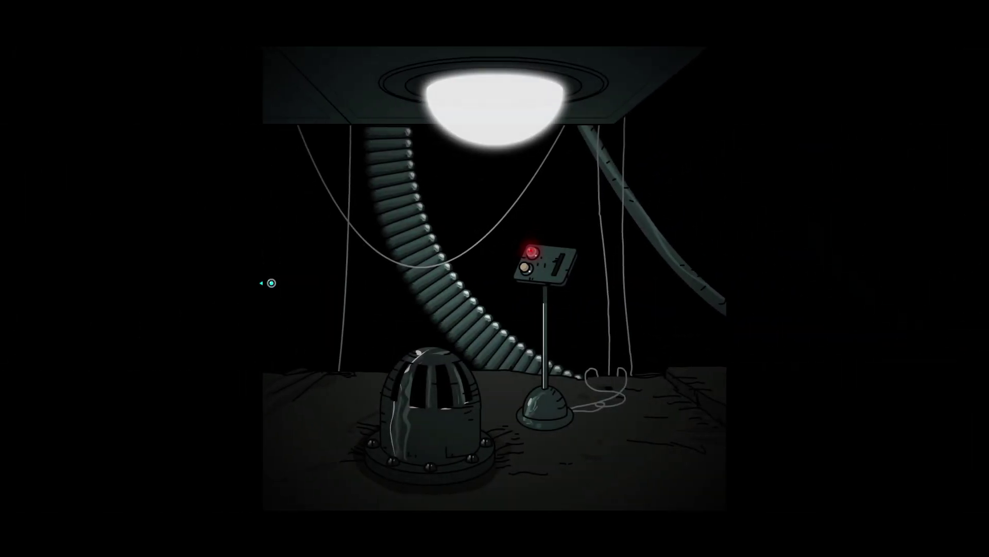
Move between the cylinder room and the light room, ending at the button stand.
{"action": "left_click", "coordinate": [282, 296]}
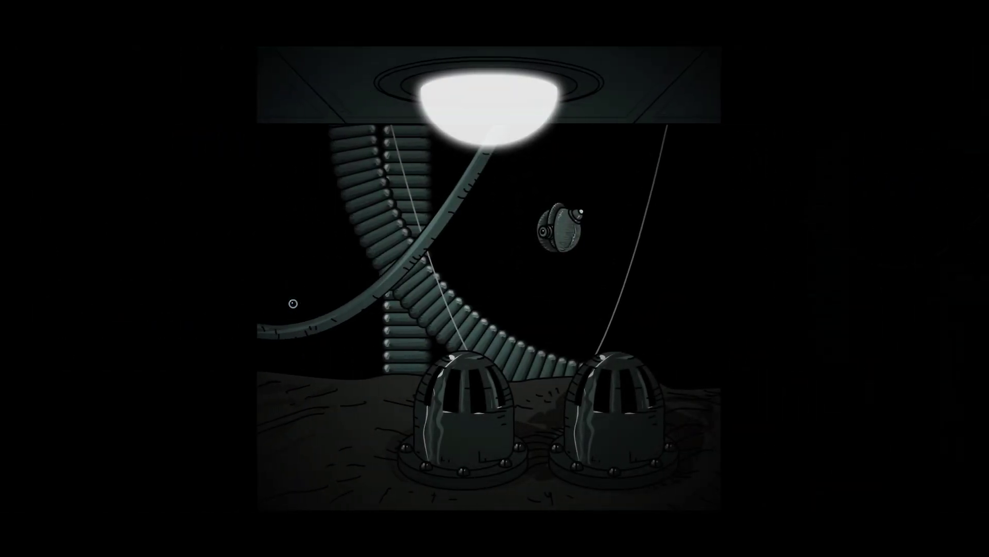
{"action": "left_click", "coordinate": [287, 299]}
{"action": "left_click", "coordinate": [708, 301]}
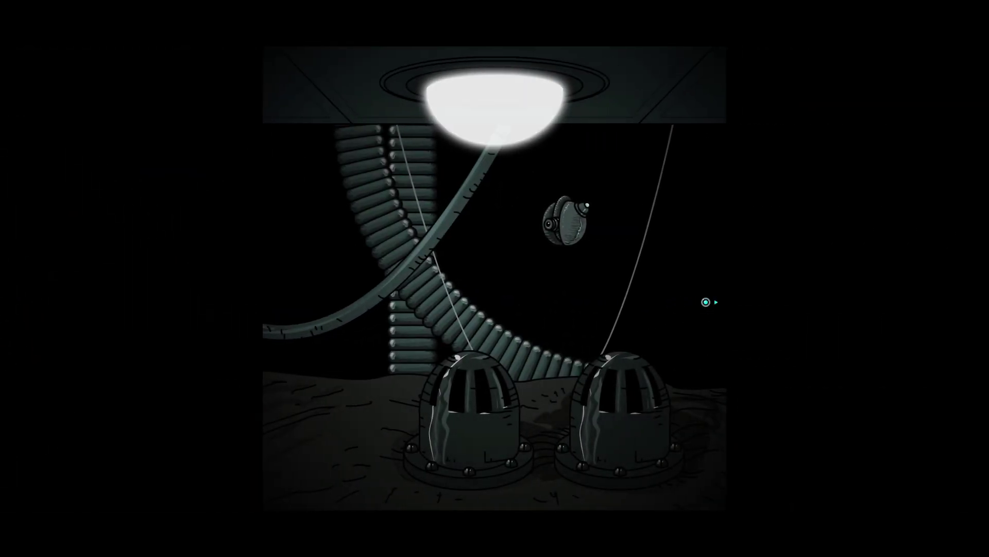
{"action": "left_click", "coordinate": [706, 301]}
Insert the key card into the control stand, then enter the three-light panel room.
{"action": "right_click", "coordinate": [504, 270]}
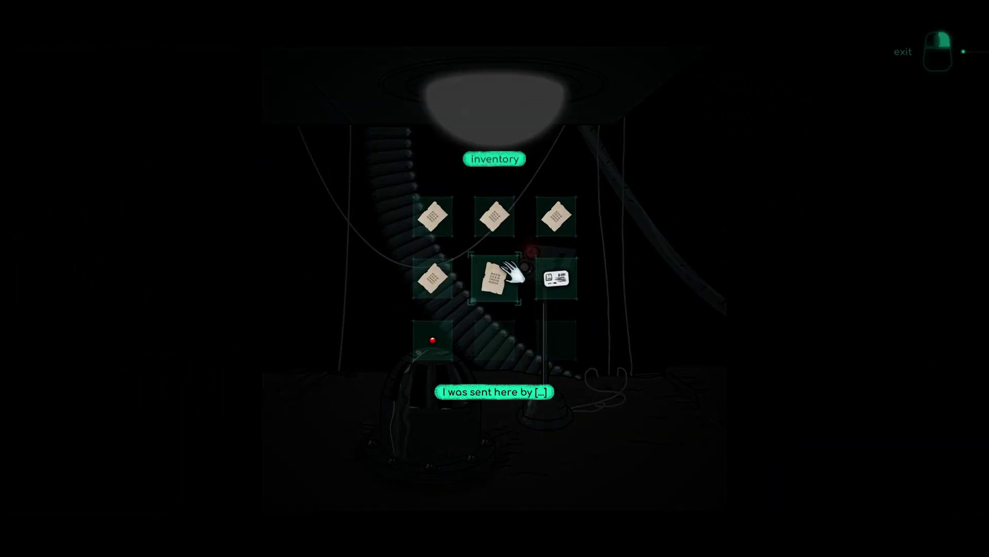
{"action": "left_click", "coordinate": [552, 276]}
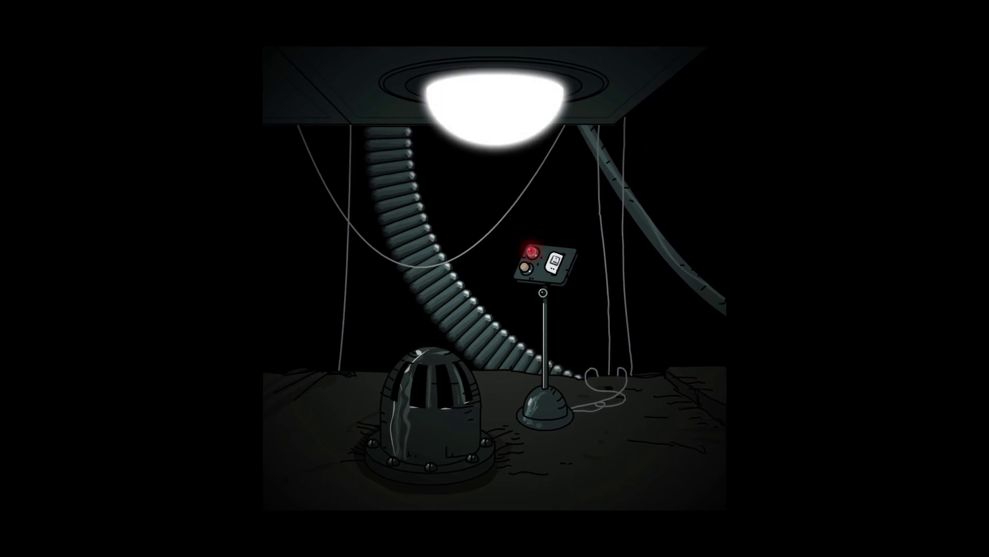
{"action": "left_click", "coordinate": [551, 266]}
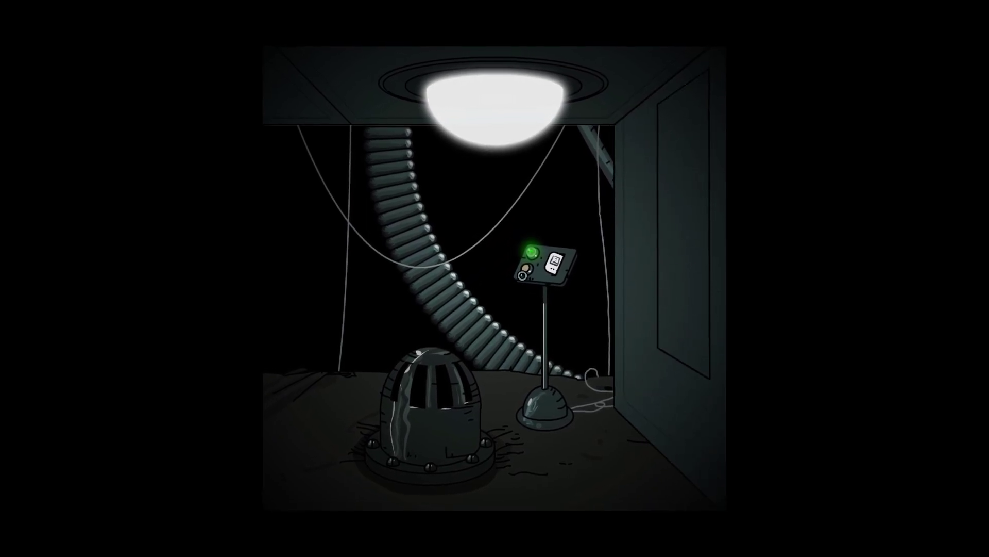
{"action": "left_click", "coordinate": [674, 316]}
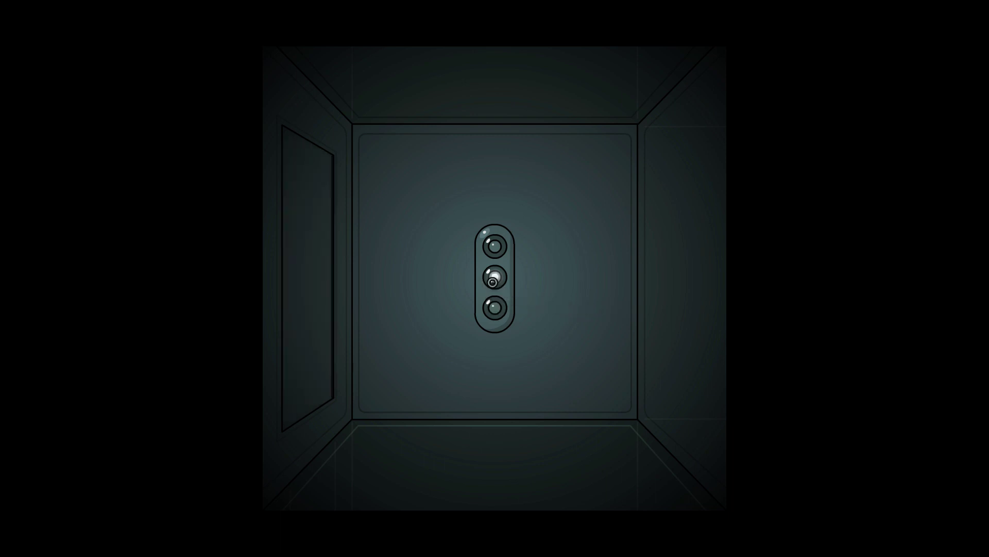
Open the left-wall door and walk through the doorway into the cube's room.
{"action": "left_click", "coordinate": [334, 321]}
{"action": "left_click", "coordinate": [304, 322]}
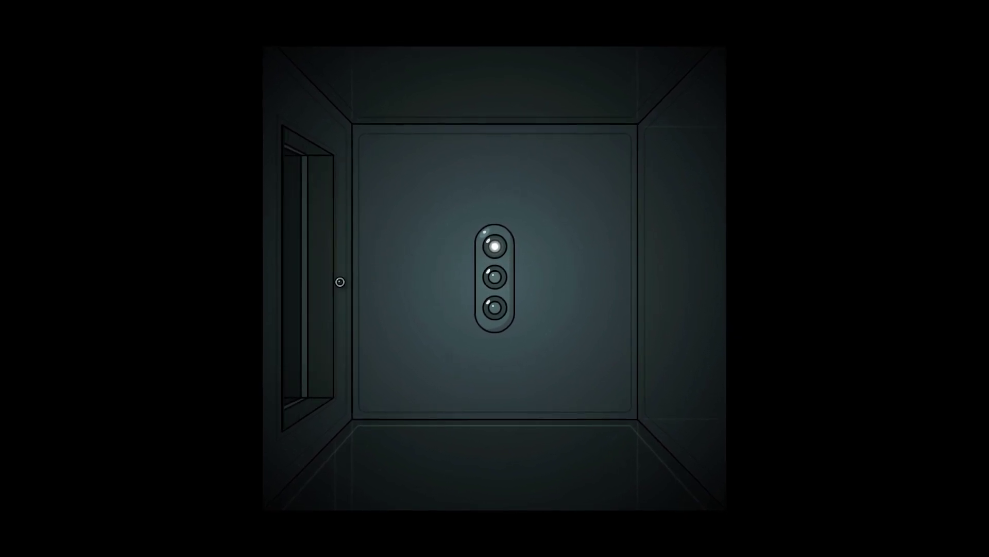
{"action": "left_click", "coordinate": [306, 287]}
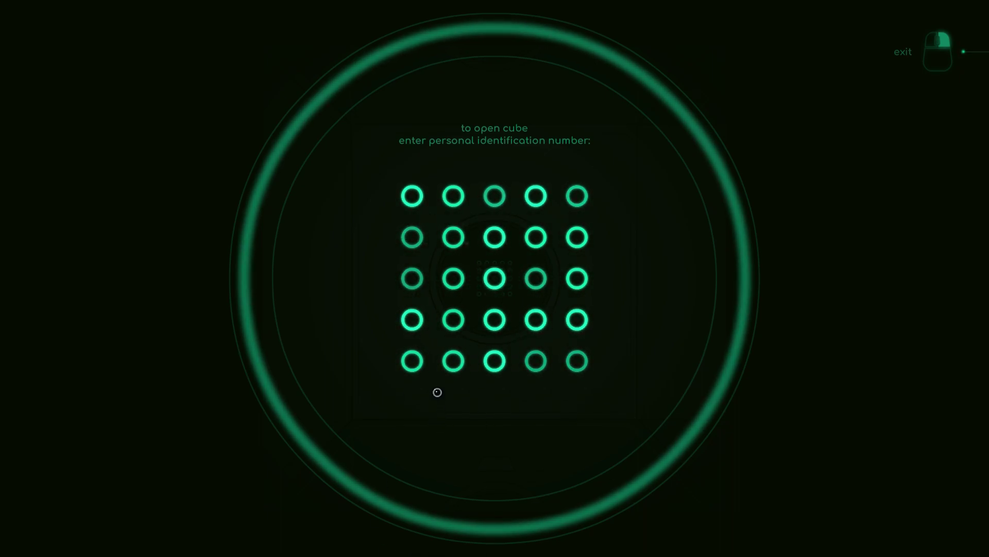
Enter the cube's PIN, move the panel light to the bottom, and leave toward the stone room.
{"action": "left_click", "coordinate": [453, 238]}
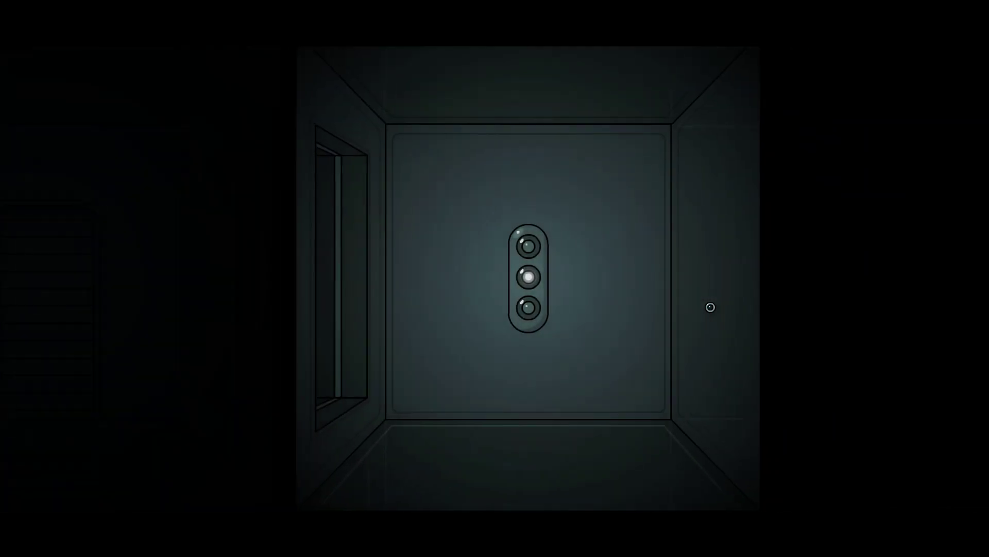
{"action": "left_click", "coordinate": [498, 308]}
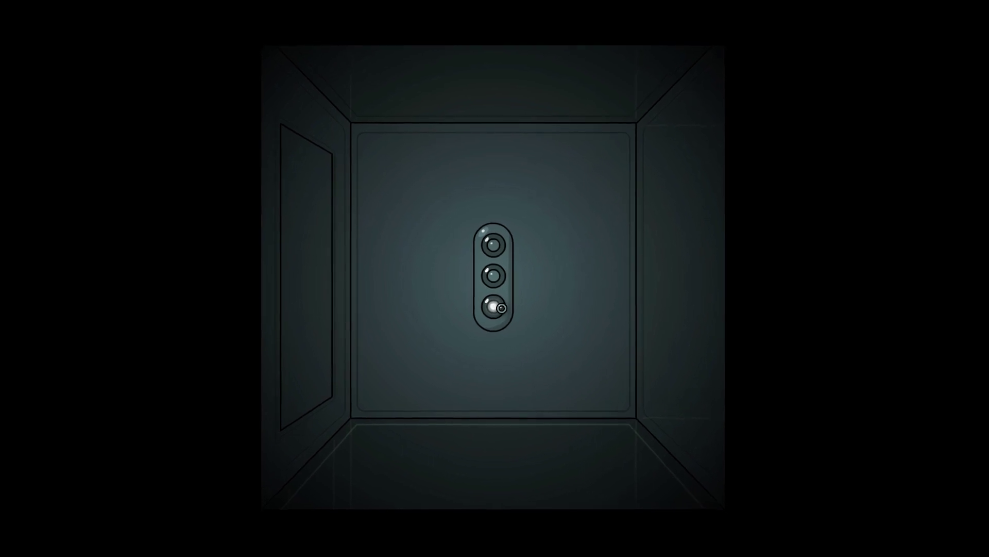
{"action": "left_click", "coordinate": [314, 289]}
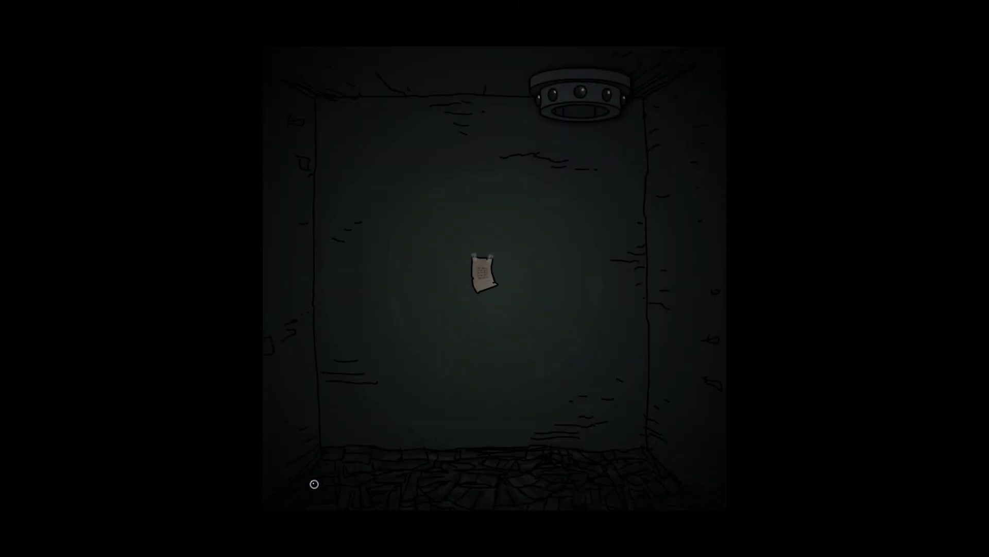
Read the pinned note urging the player to find Liz, then put it away.
{"action": "left_click", "coordinate": [480, 271]}
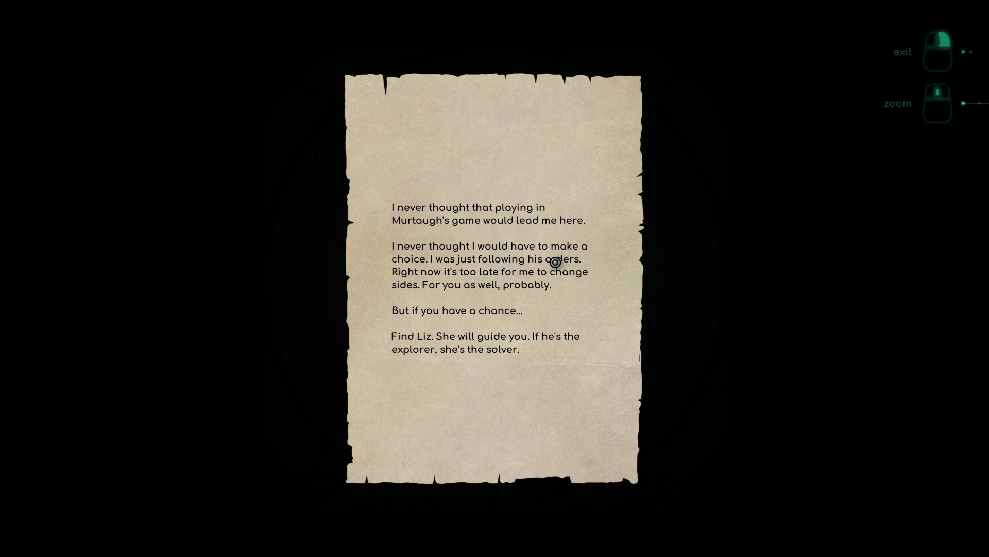
{"action": "right_click", "coordinate": [570, 293]}
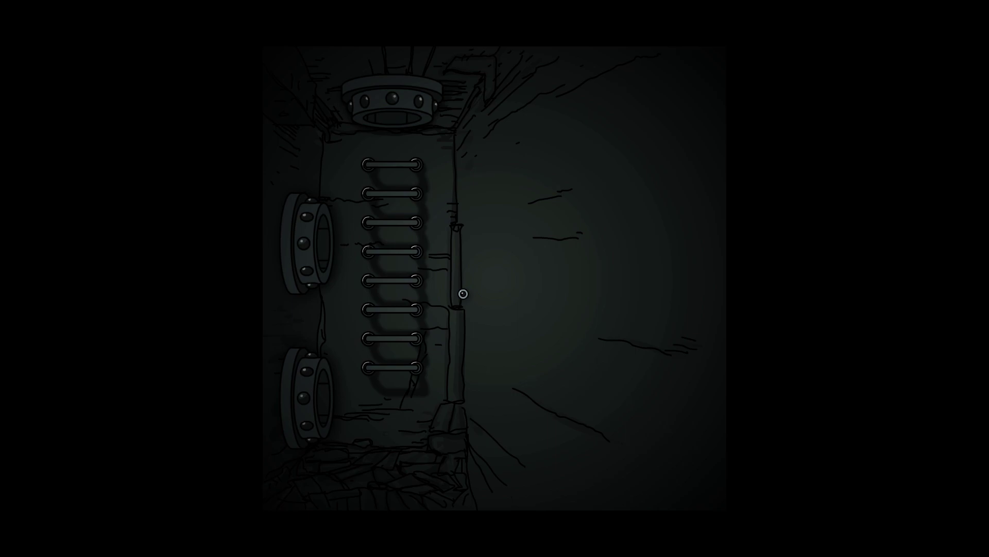
Enter the ladder shaft and turn the wheel hatch a quarter turn.
{"action": "left_click", "coordinate": [390, 127]}
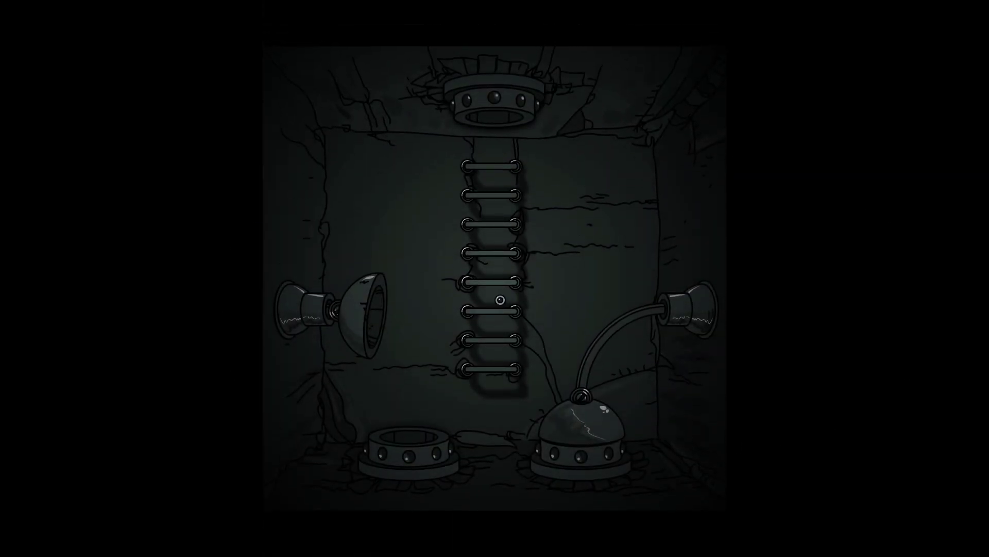
{"action": "left_click", "coordinate": [487, 97]}
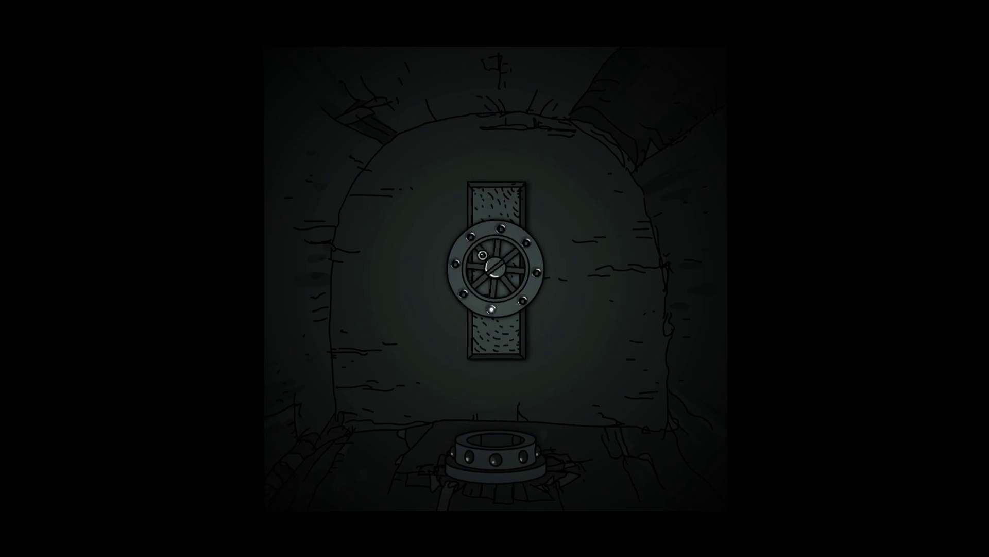
{"action": "left_click", "coordinate": [483, 254]}
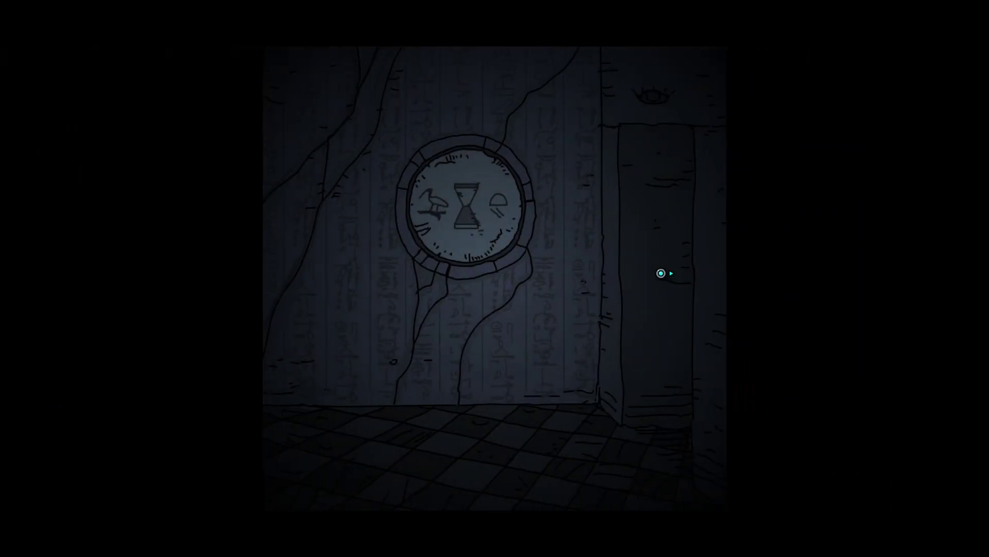
Place the carried metal cube on the chamber's pedestal, then head back to the ladder shaft.
{"action": "left_click", "coordinate": [661, 273]}
{"action": "right_click", "coordinate": [656, 274]}
{"action": "left_click", "coordinate": [433, 345]}
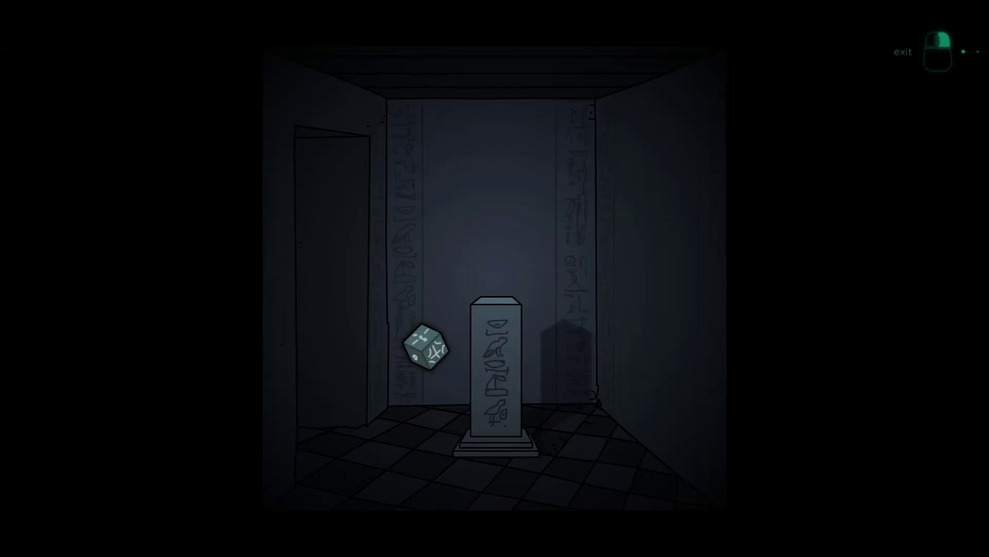
{"action": "left_click", "coordinate": [479, 302]}
{"action": "left_click", "coordinate": [338, 297]}
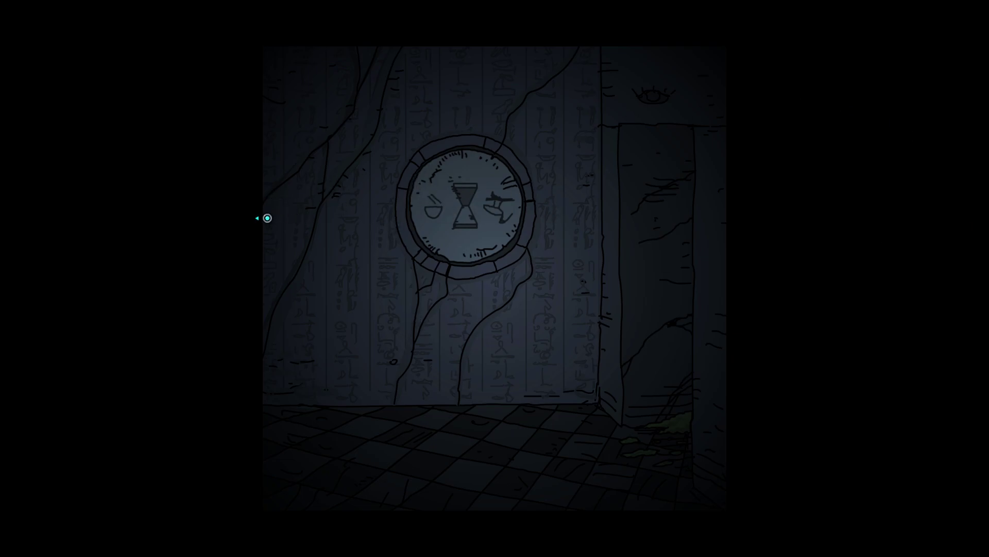
{"action": "left_click", "coordinate": [266, 219]}
{"action": "left_click", "coordinate": [297, 215]}
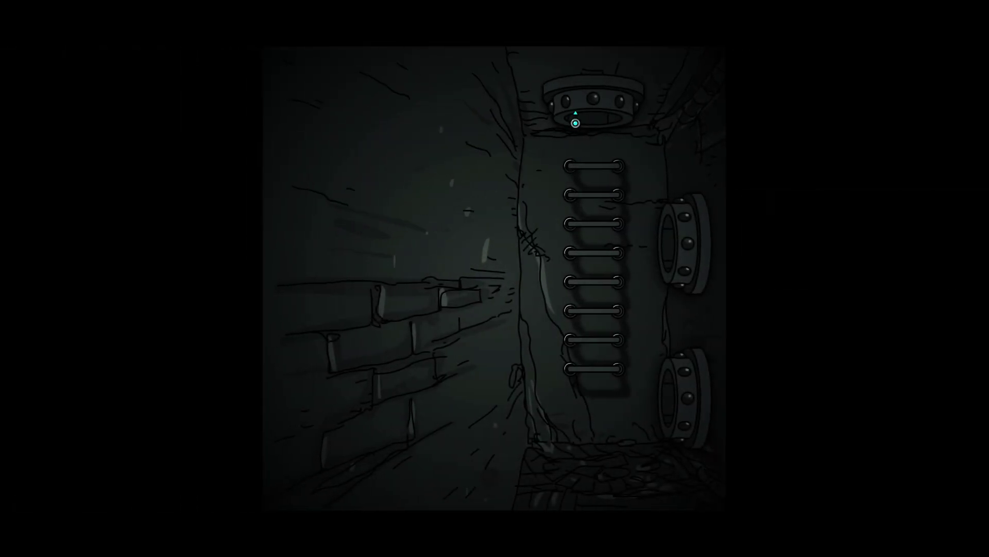
Move around the ladder shaft past the dial wall toward the ruined pedestal chamber.
{"action": "left_click", "coordinate": [578, 116]}
{"action": "left_click", "coordinate": [416, 309]}
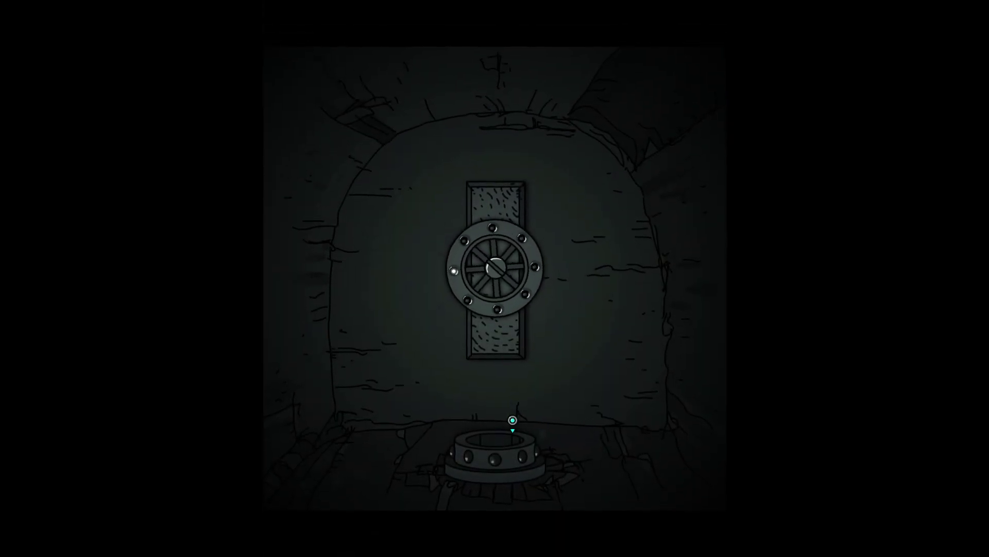
{"action": "left_click", "coordinate": [510, 421]}
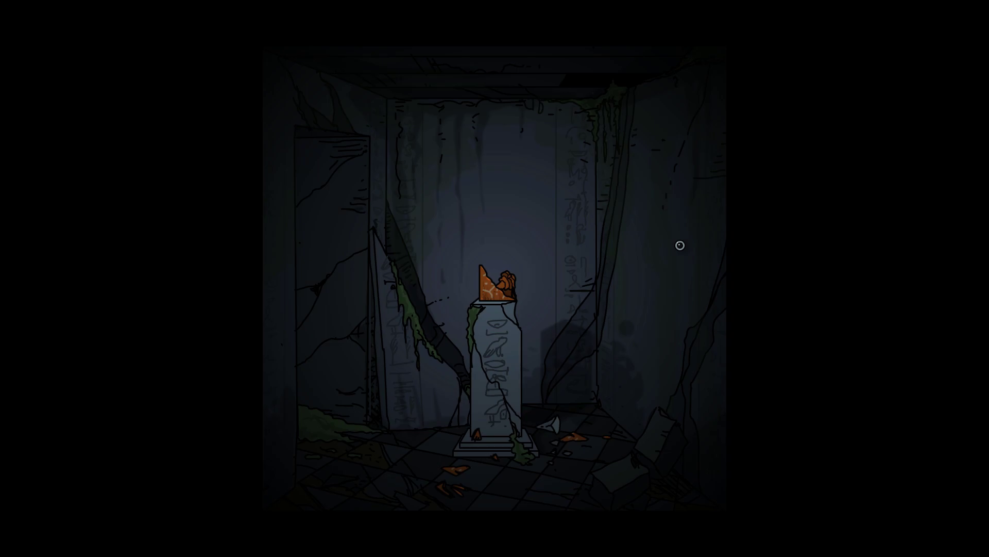
Poke the pillar creature, rotate the hourglass disc to restore the chamber, and open the inventory.
{"action": "left_click", "coordinate": [511, 284]}
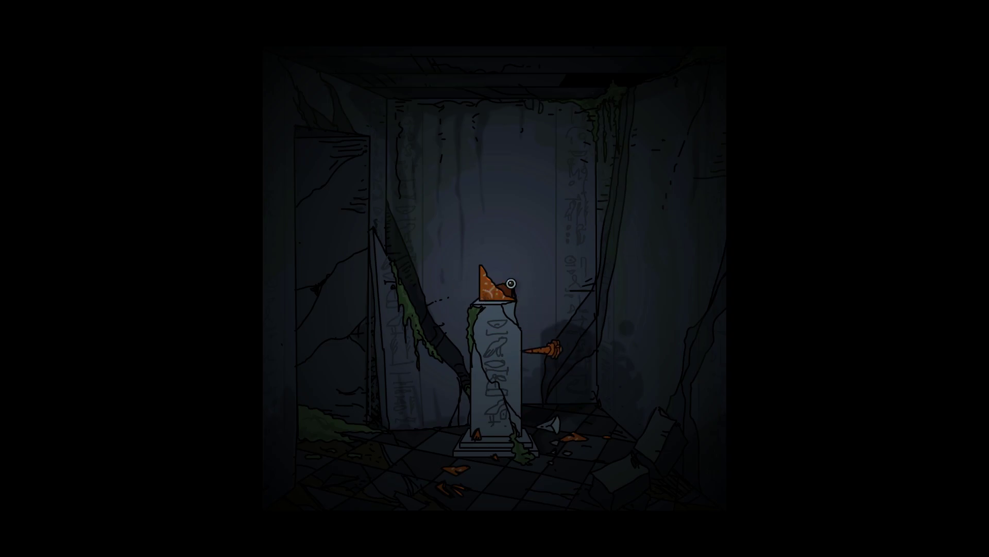
{"action": "left_click", "coordinate": [332, 301]}
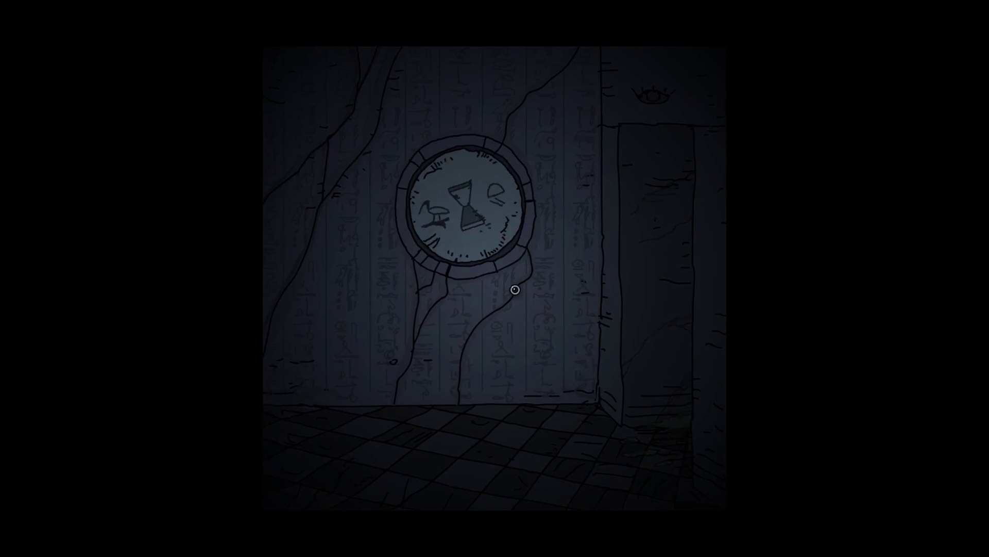
{"action": "left_click", "coordinate": [651, 292]}
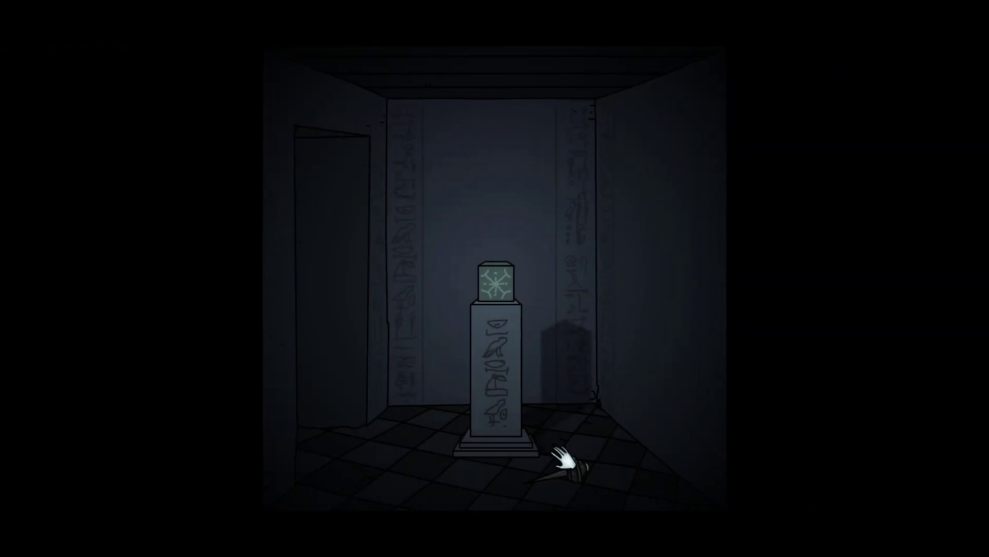
{"action": "right_click", "coordinate": [561, 394]}
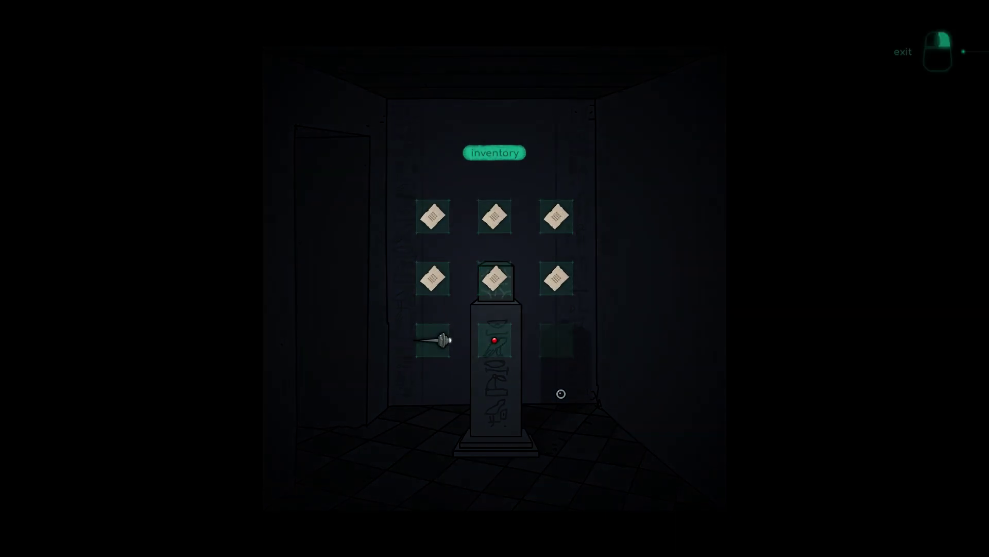